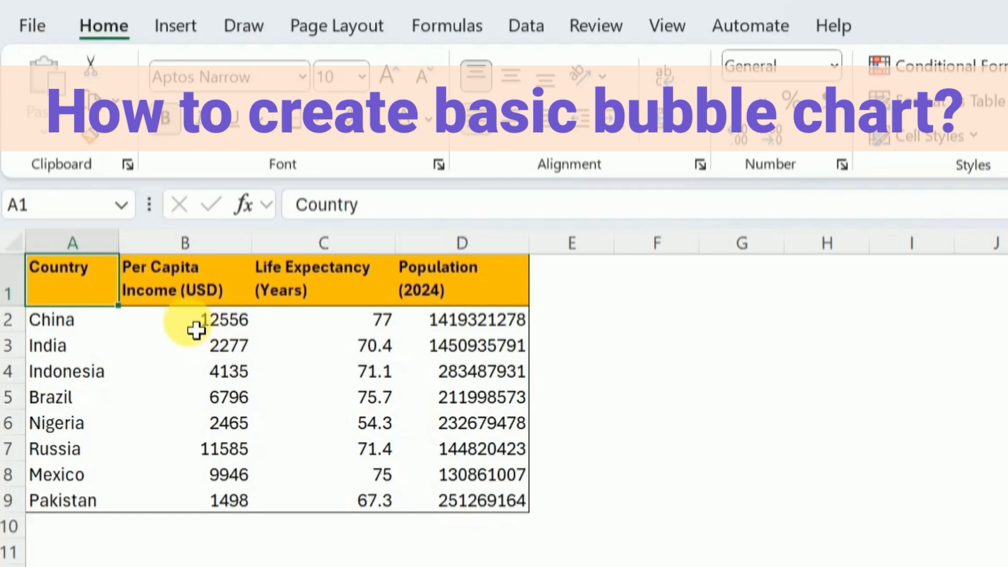
Insert a basic 2-D bubble chart from the data in B2:D9 and delete its chart title.
drag(193, 330, 455, 498)
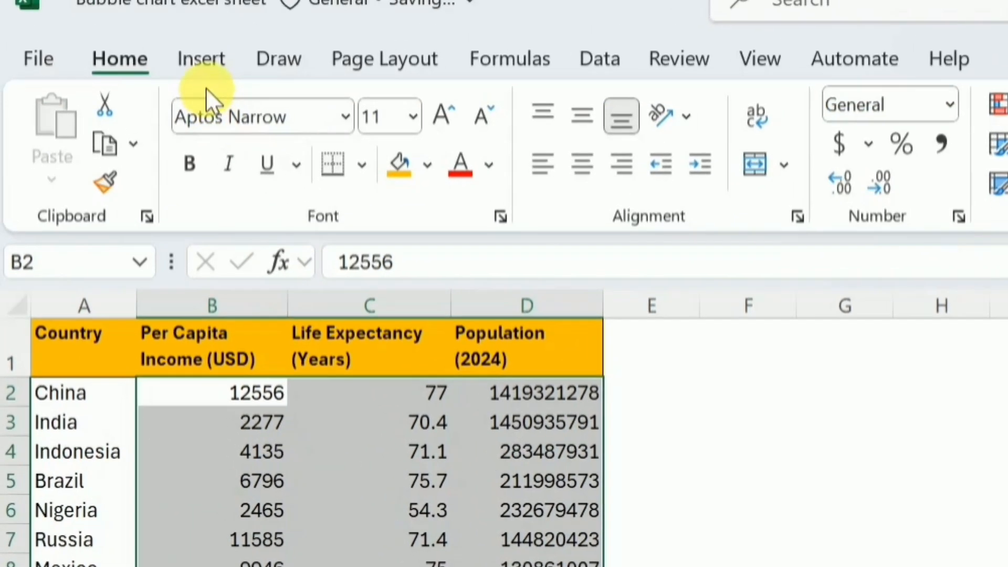
click(178, 26)
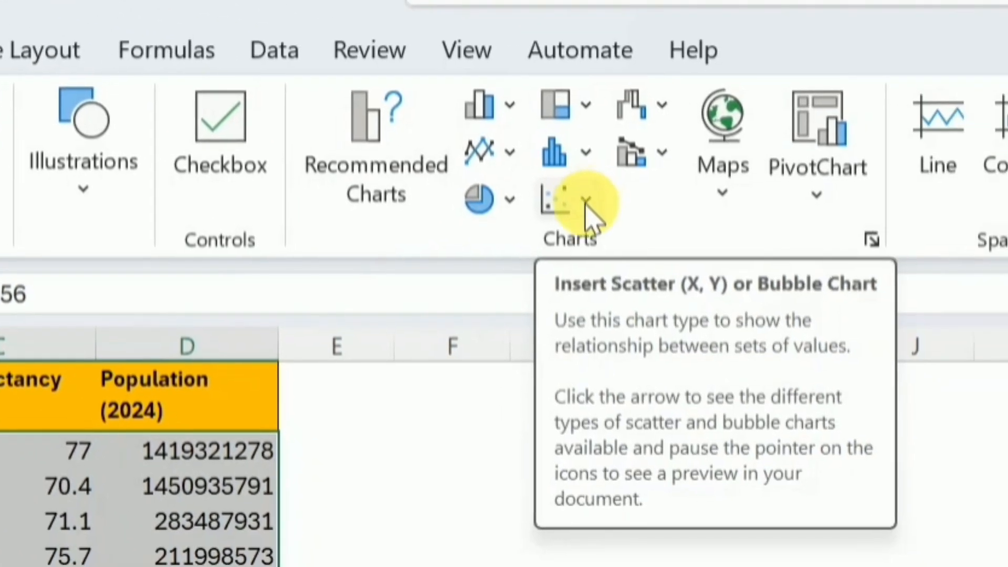
click(587, 202)
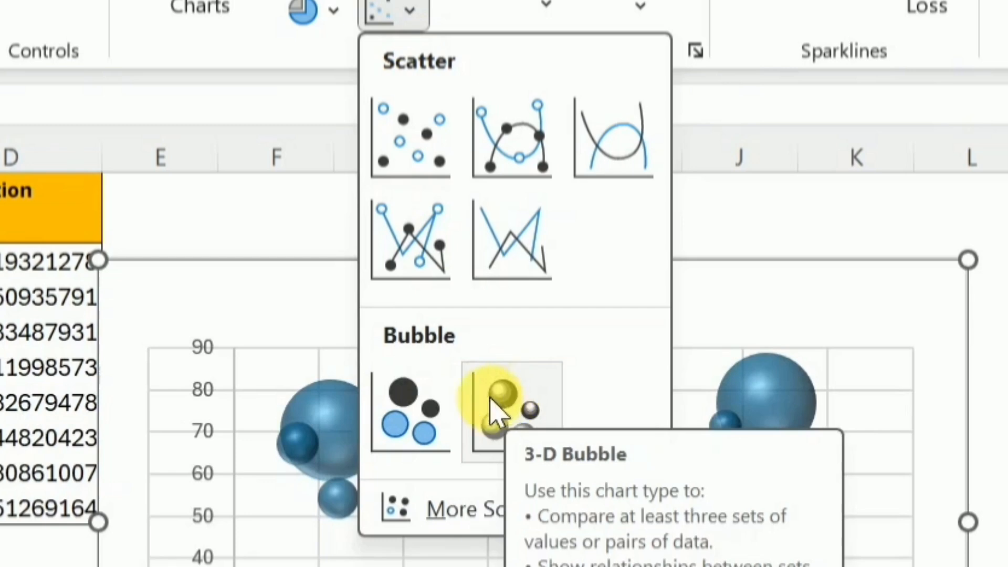
click(435, 422)
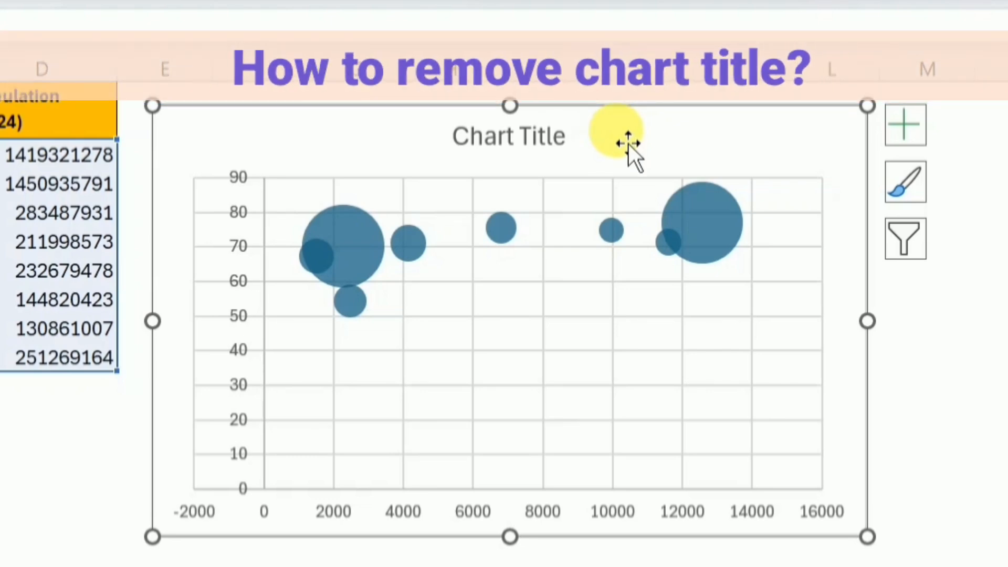
click(564, 161)
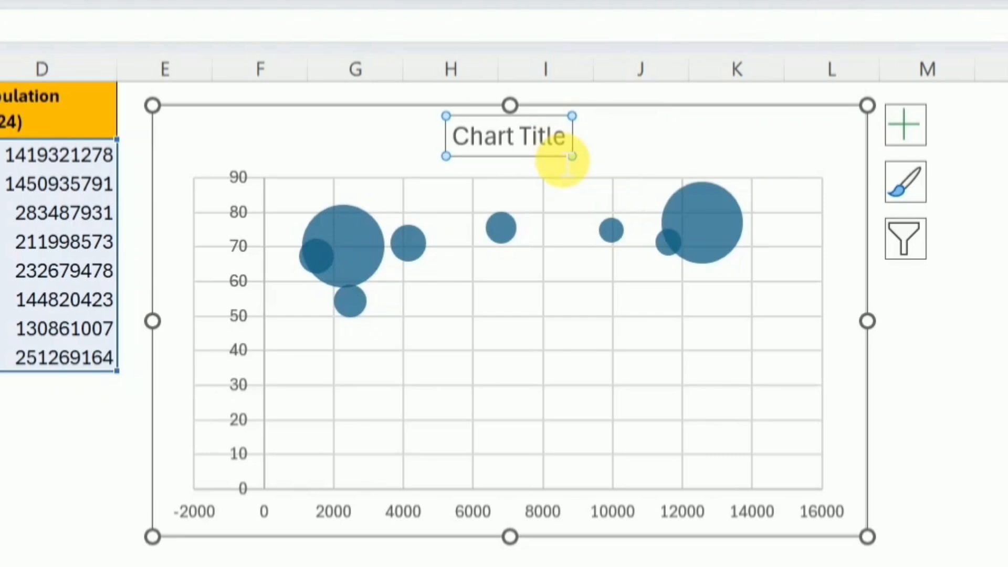
key(Delete)
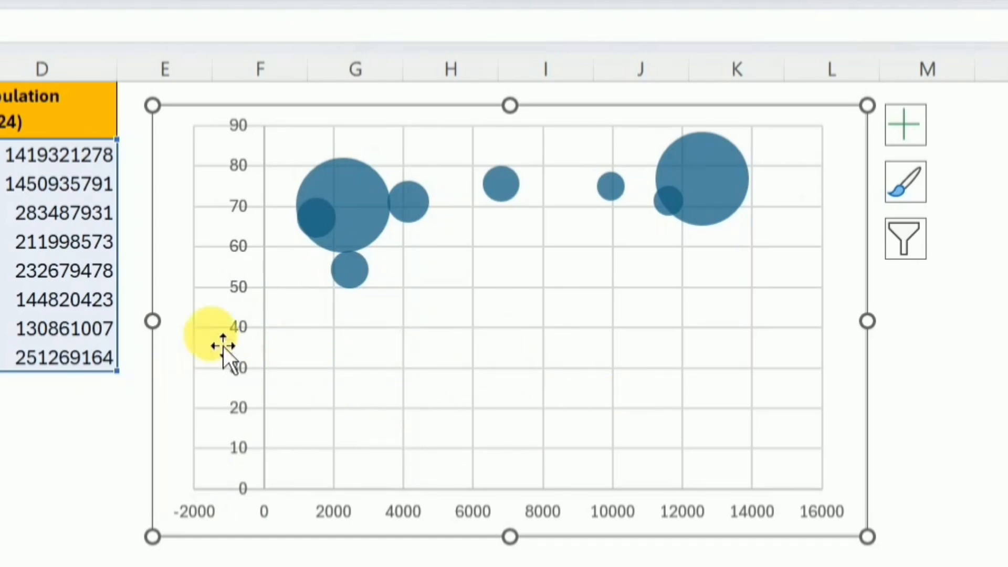
Set the chart's vertical axis bounds to minimum 50 and maximum 85, and the horizontal axis minimum to 0.
click(237, 328)
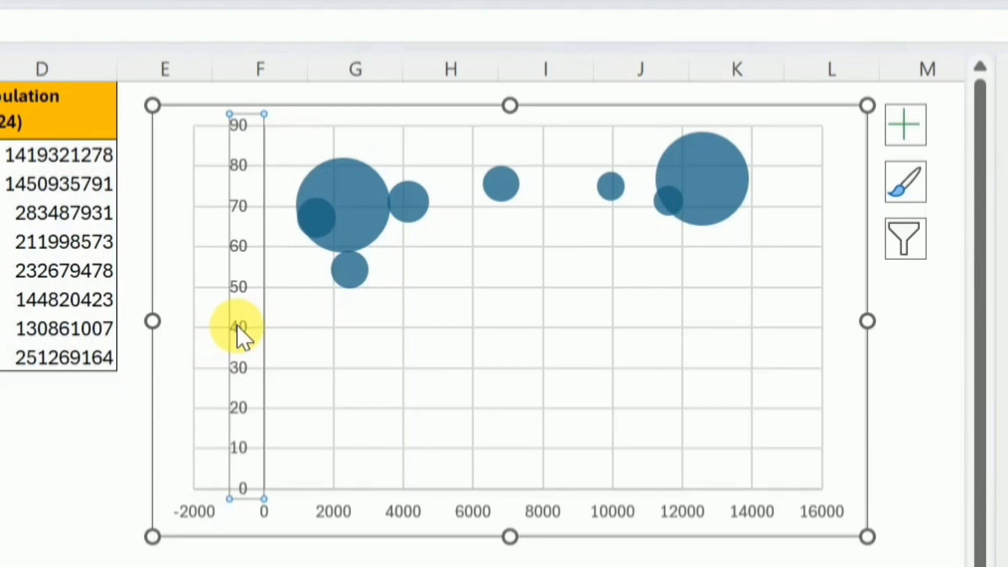
double_click(238, 326)
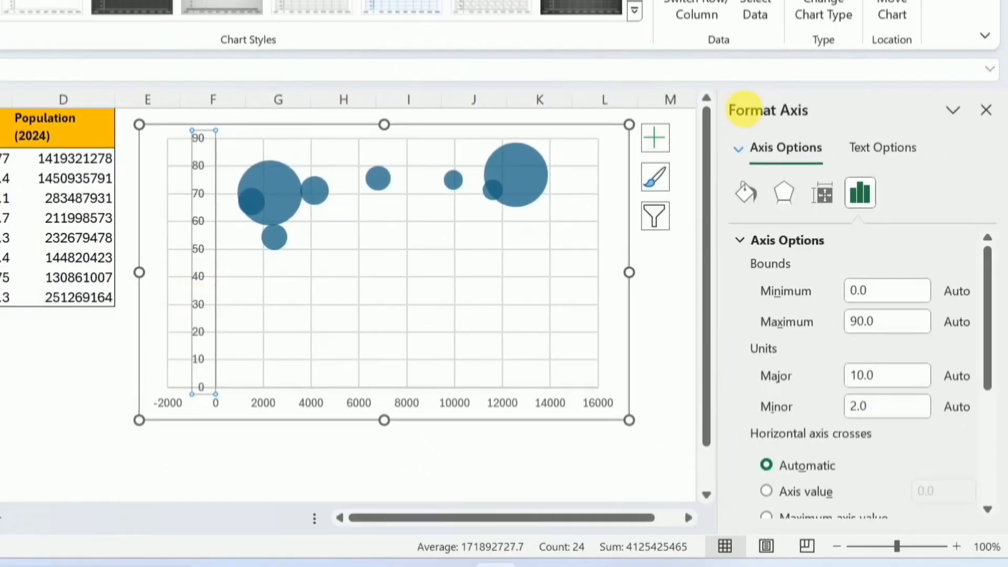
click(870, 288)
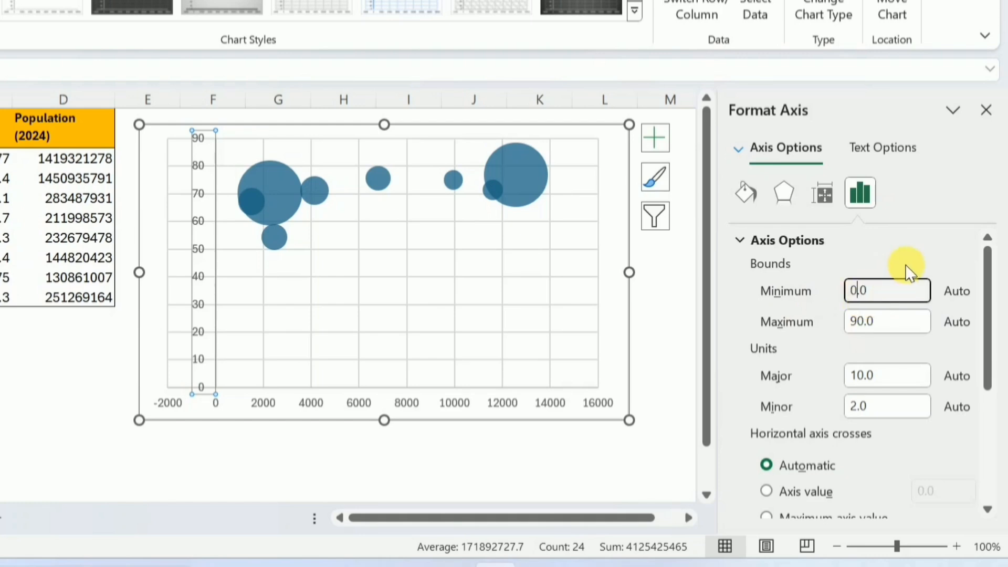
text(5)
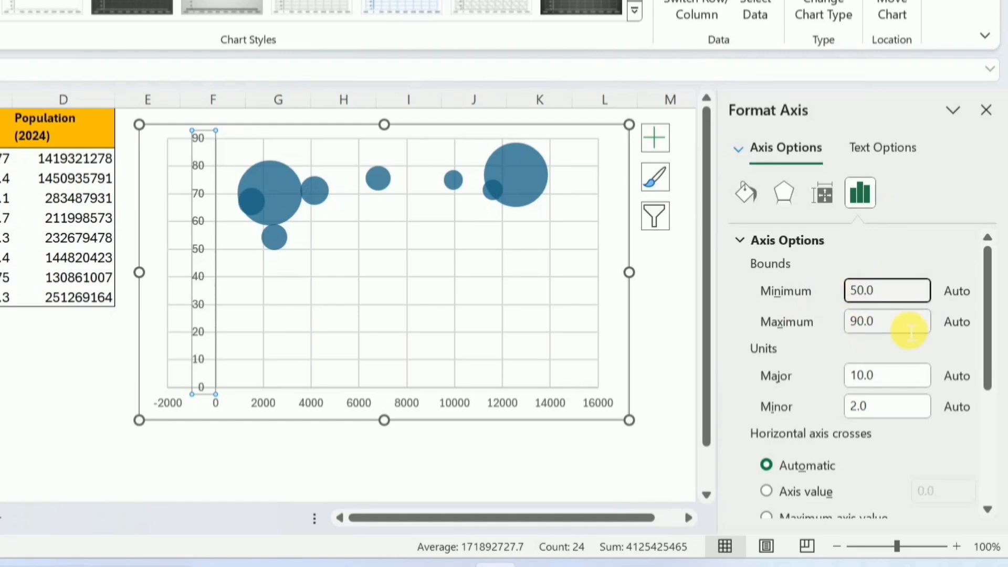
click(911, 329)
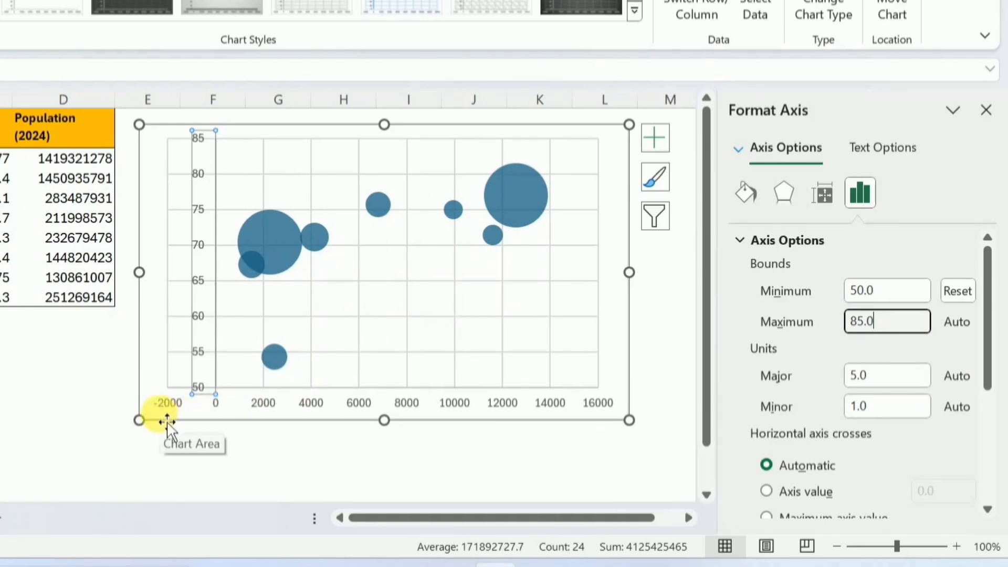
click(309, 408)
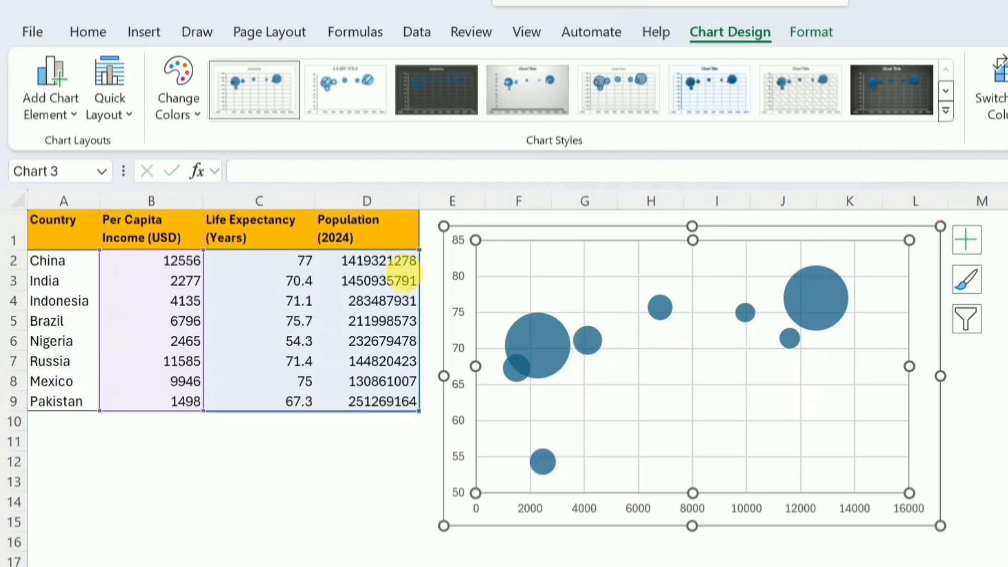
Add a primary horizontal axis title linked to the Per Capita Income (USD) header in cell B1.
click(71, 117)
mouse_move(110, 178)
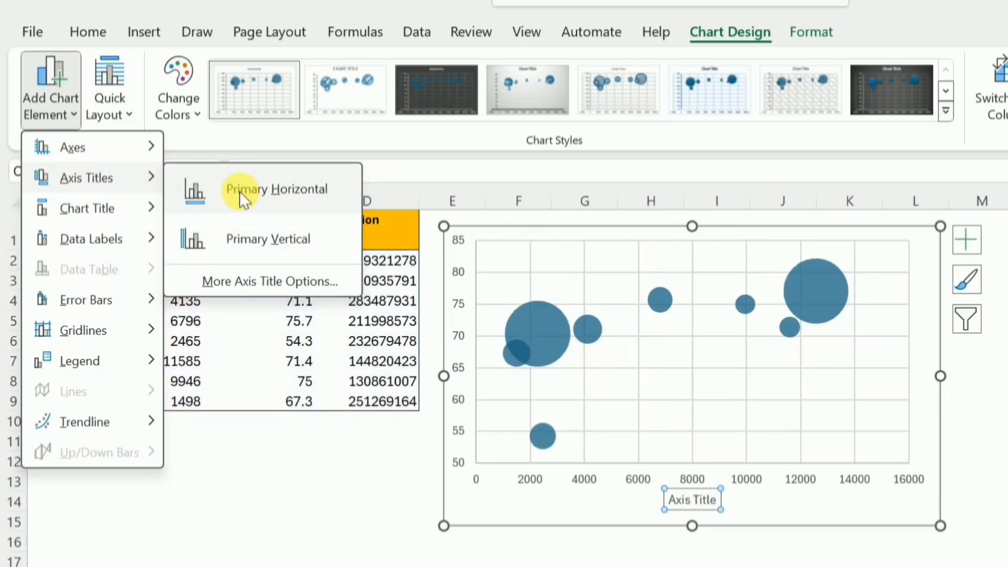
click(241, 195)
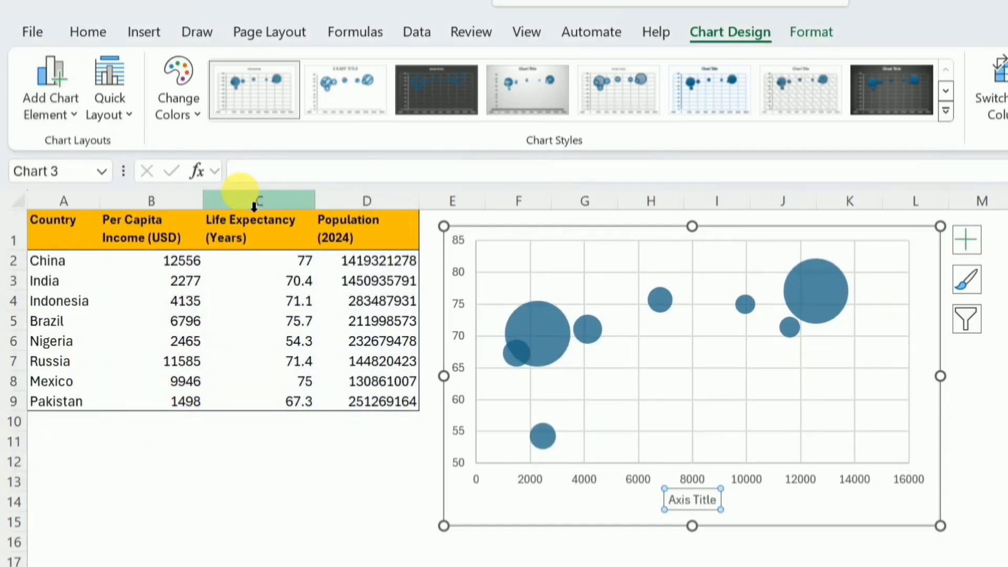
click(242, 172)
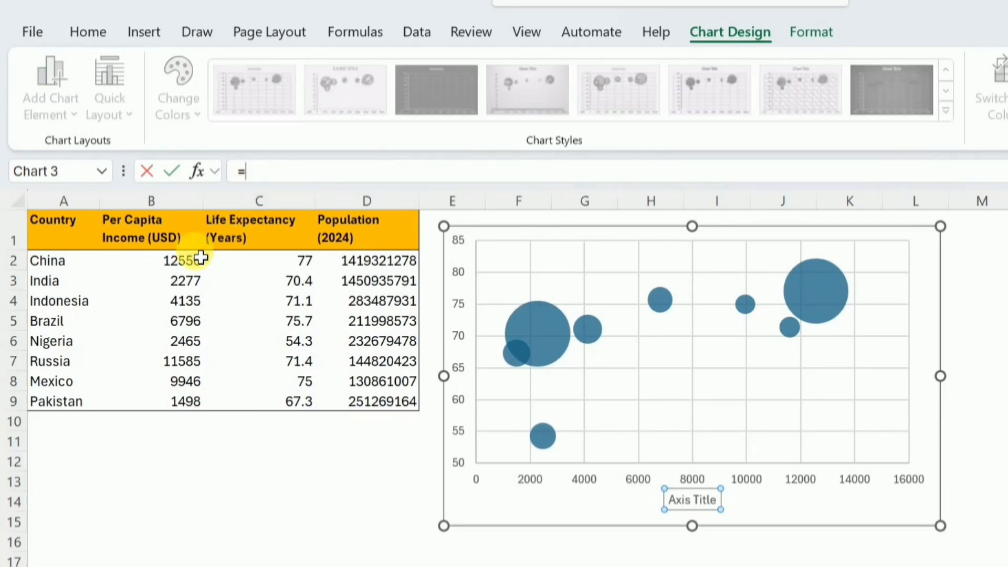
click(166, 245)
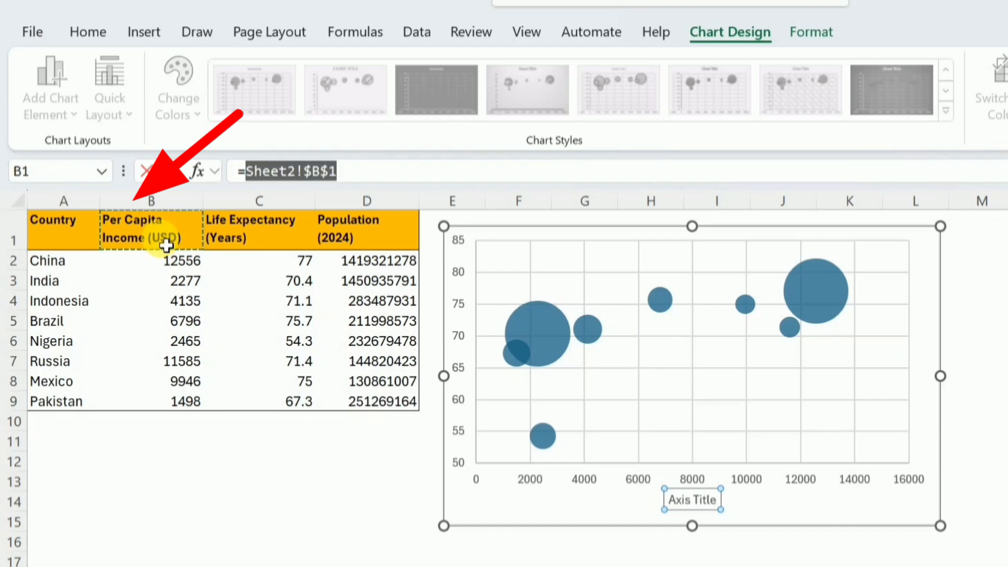
key(Return)
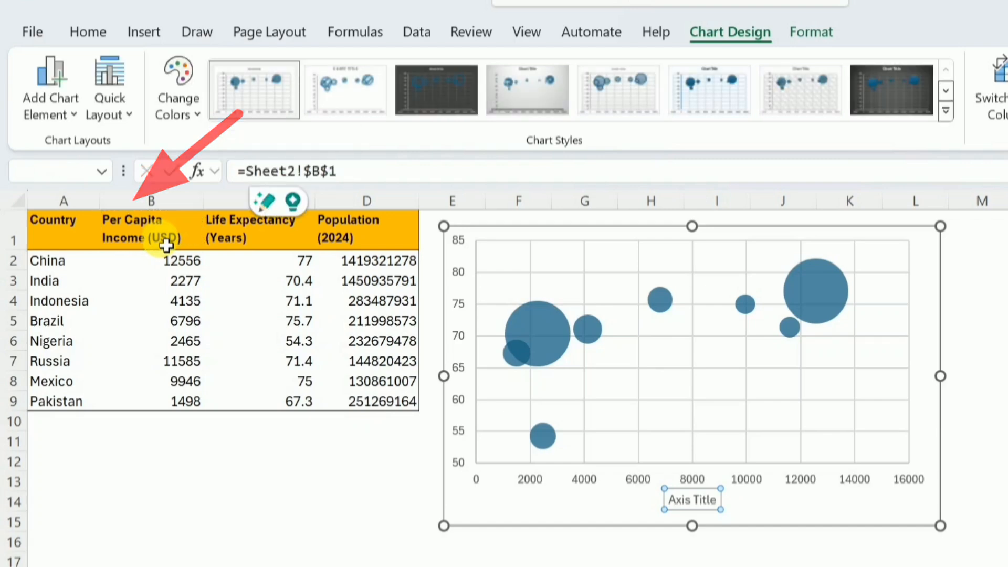
Add a primary vertical axis title linked to the Life Expectancy (Years) header in cell C1.
click(68, 112)
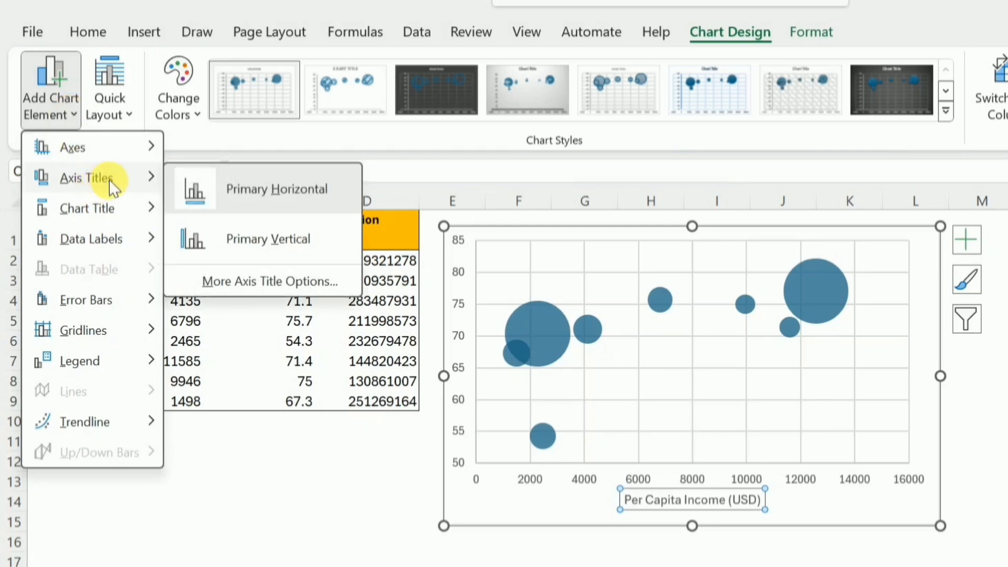
click(248, 243)
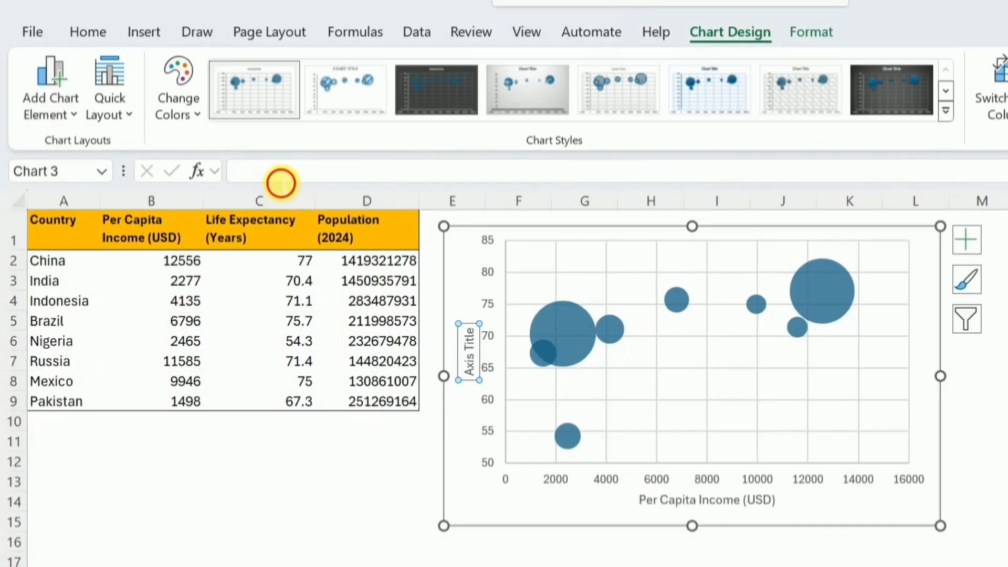
click(282, 181)
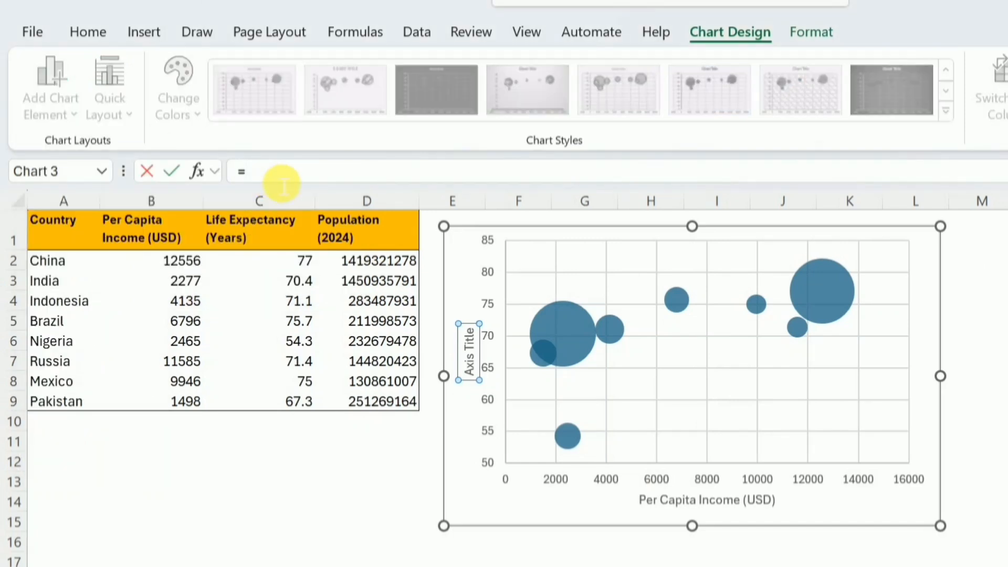
click(255, 237)
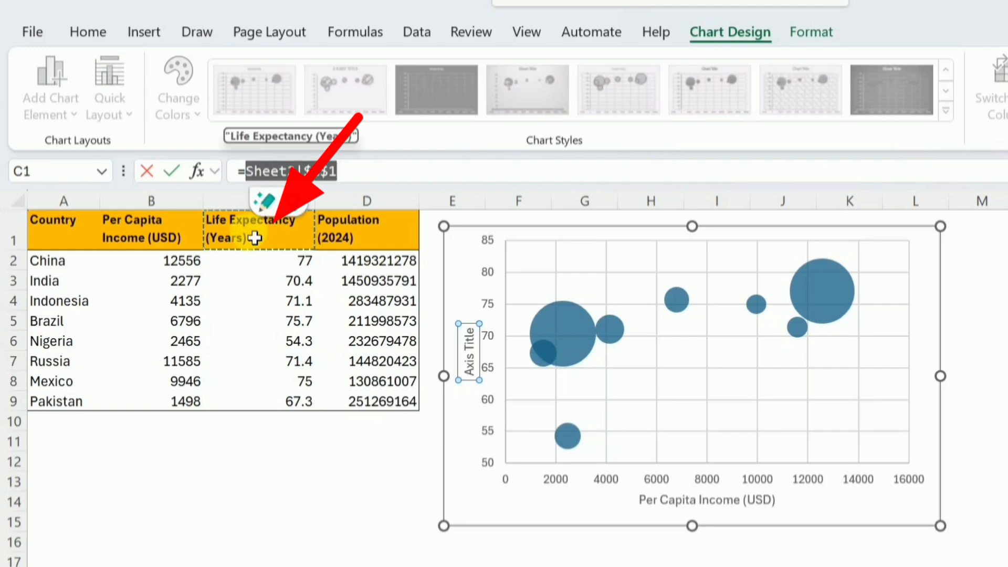
key(Return)
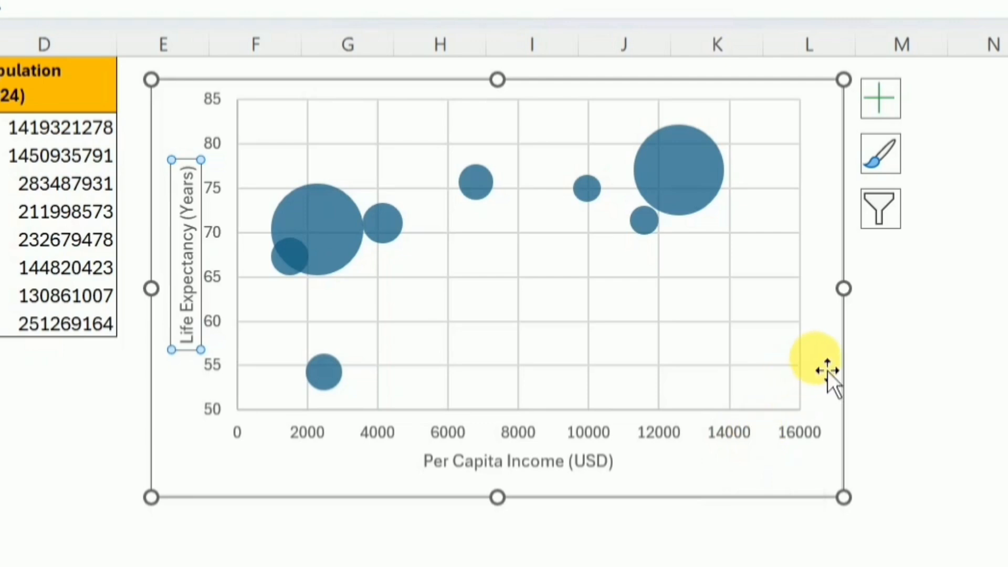
Delete the major gridlines of both the vertical and the horizontal axis from the bubble chart.
click(828, 370)
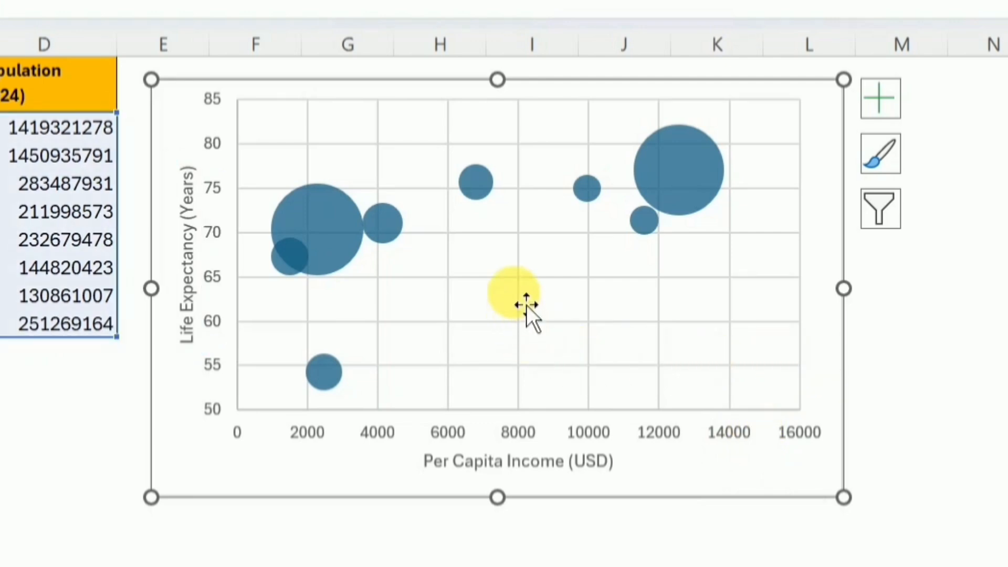
click(495, 324)
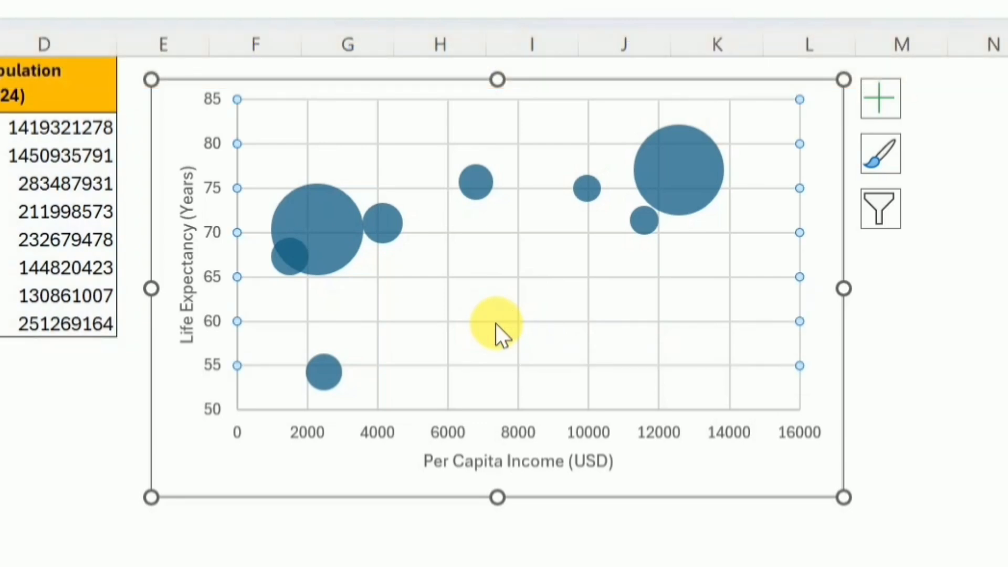
key(Delete)
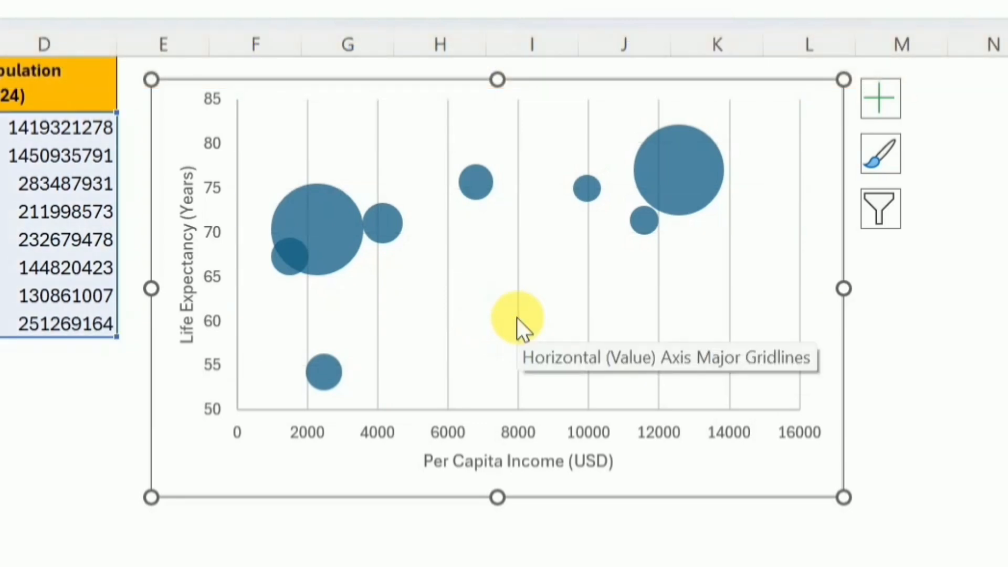
click(517, 318)
key(Delete)
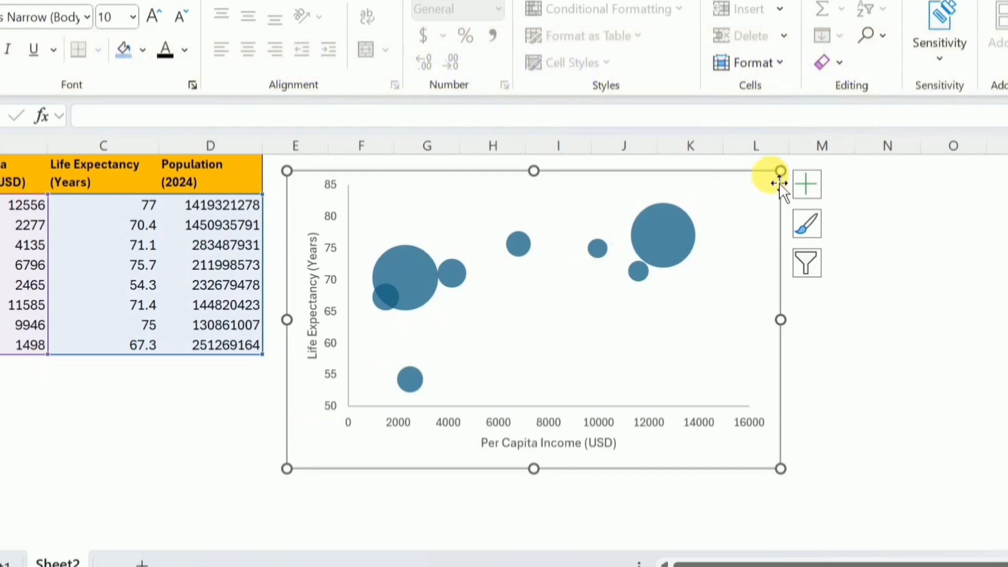
Add data labels to the bubbles that take their values from the country names in A2:A9.
click(808, 187)
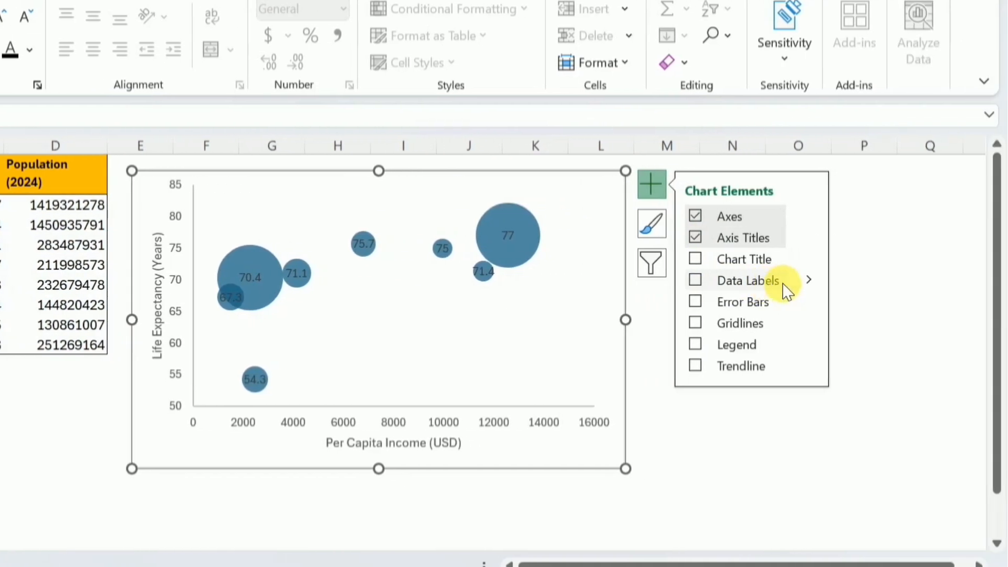
click(807, 282)
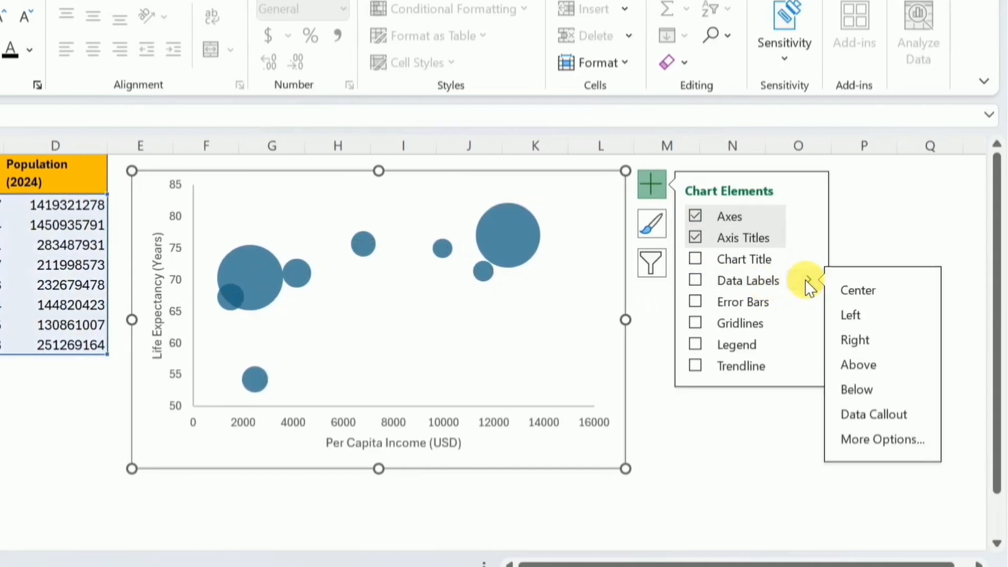
click(865, 447)
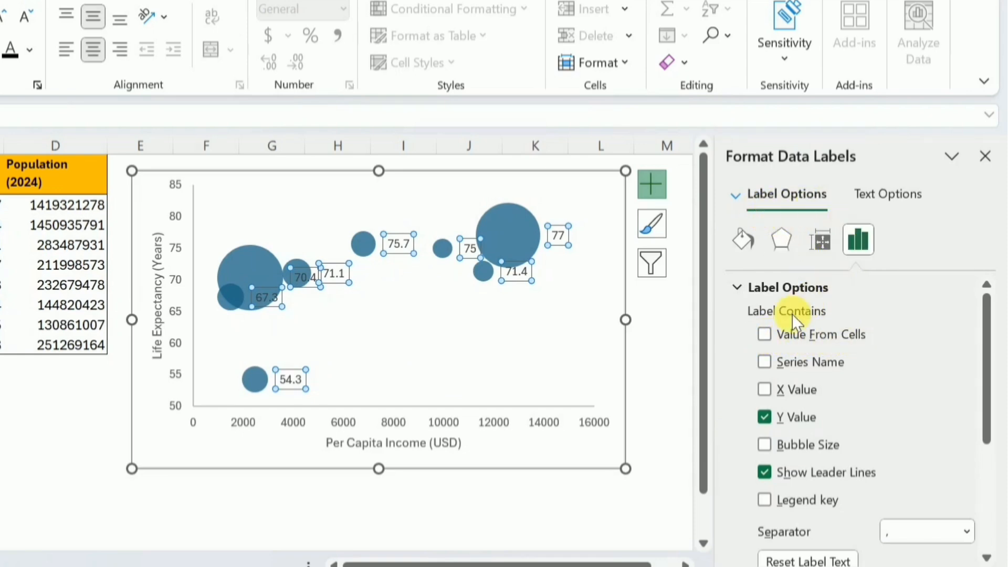
click(766, 333)
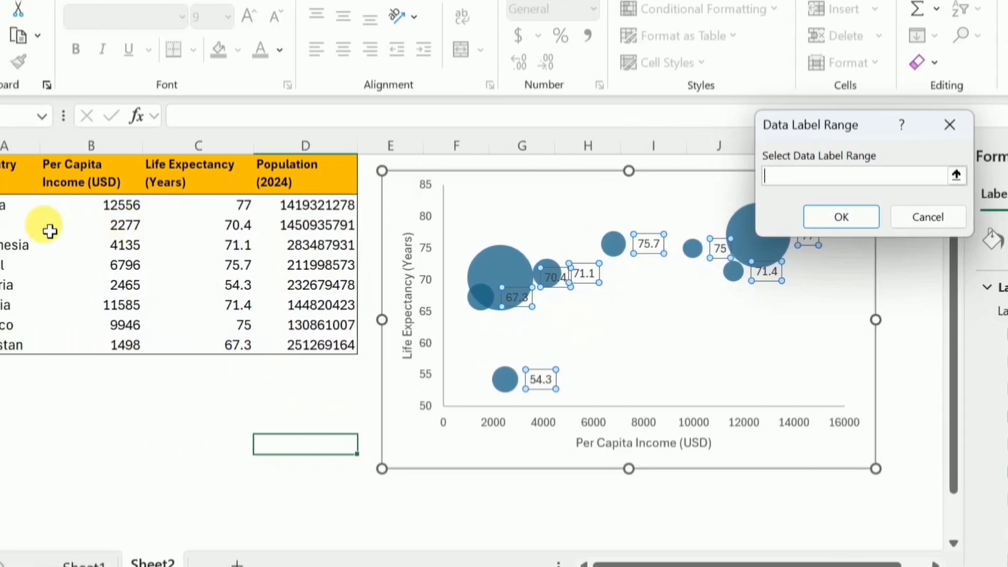
drag(58, 207, 70, 347)
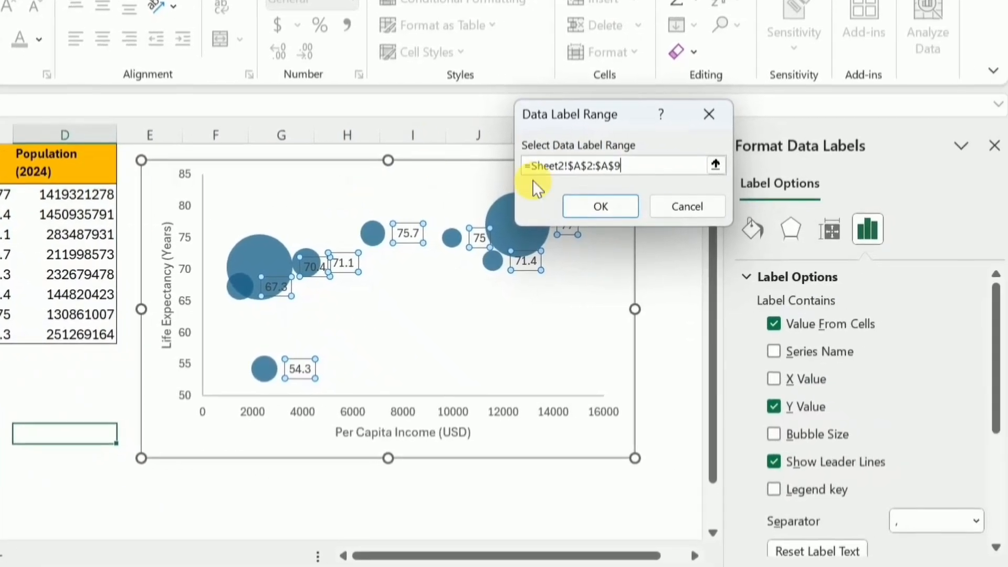
click(575, 202)
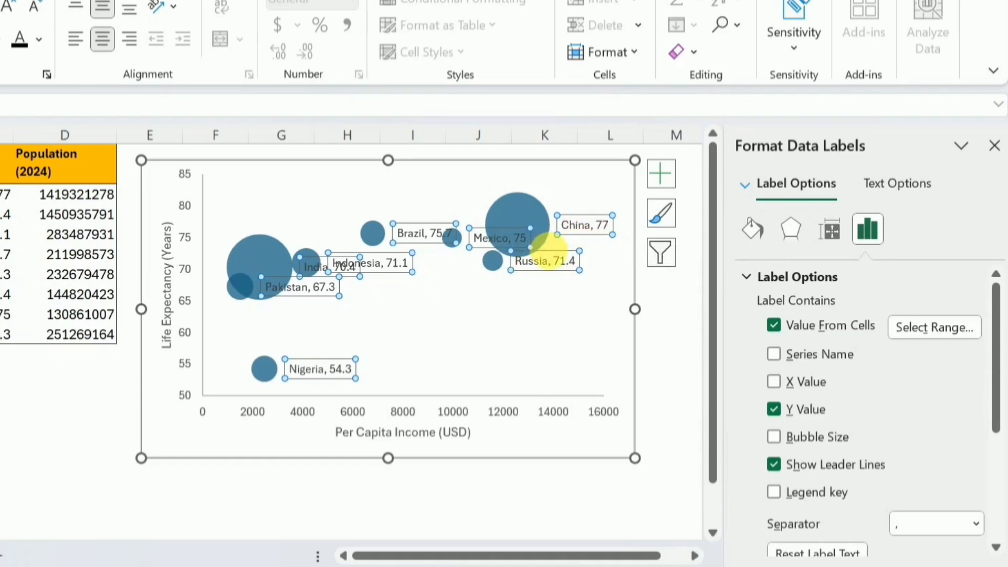
Remove the Y value from the data labels and set the label position to Center.
click(774, 409)
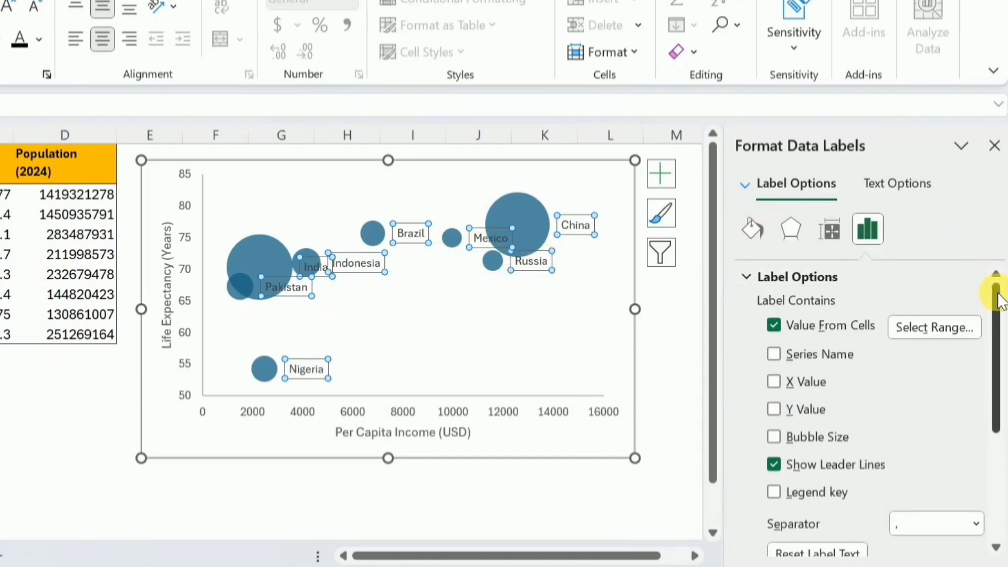
drag(996, 290, 1002, 425)
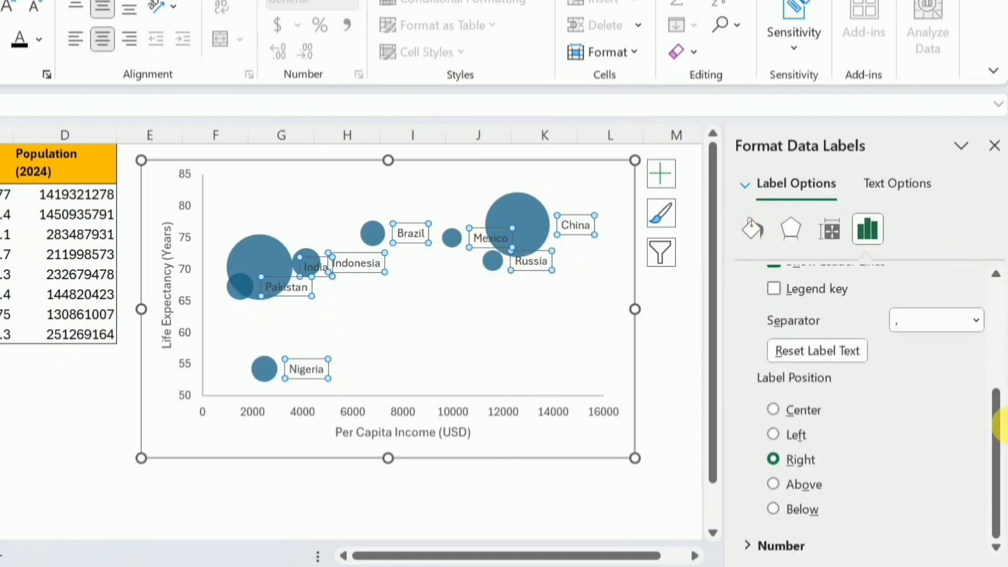
click(773, 410)
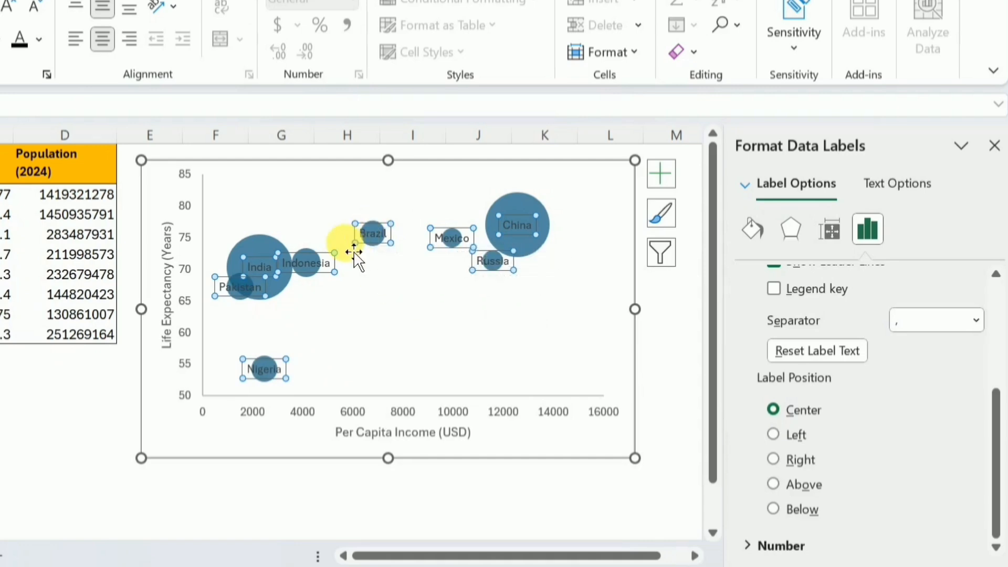
Move the Indonesia, Brazil and Mexico data labels to just above their bubbles.
click(329, 263)
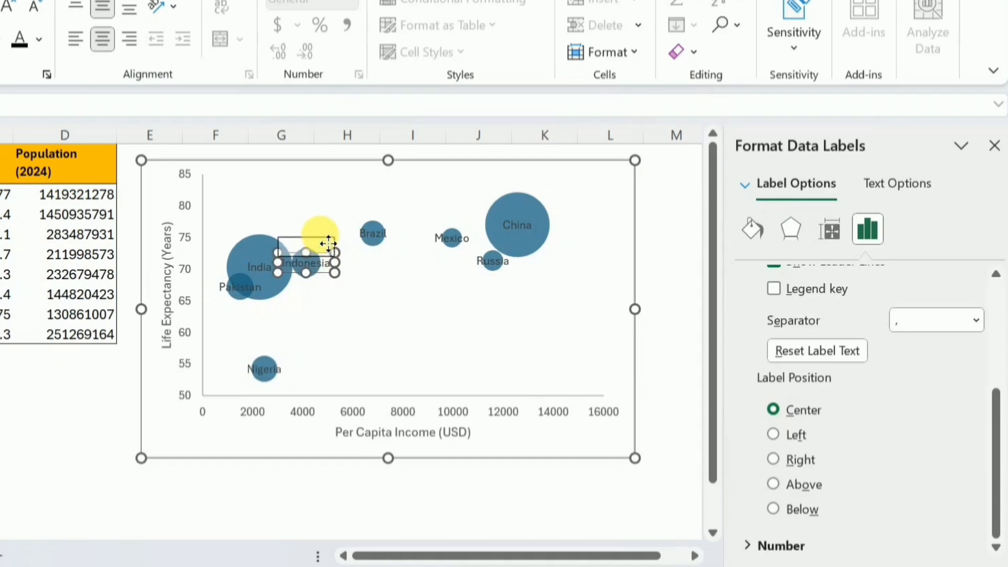
drag(331, 239, 390, 213)
click(372, 233)
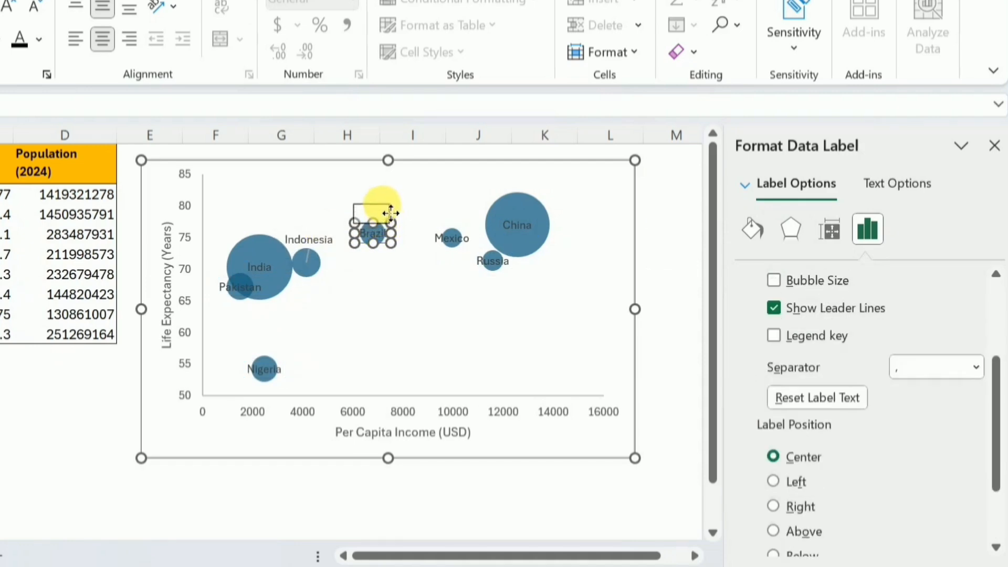
click(473, 237)
drag(473, 238, 468, 219)
Move the Russia and Pakistan data labels below their bubbles and the Nigeria label above its bubble.
drag(492, 261, 494, 280)
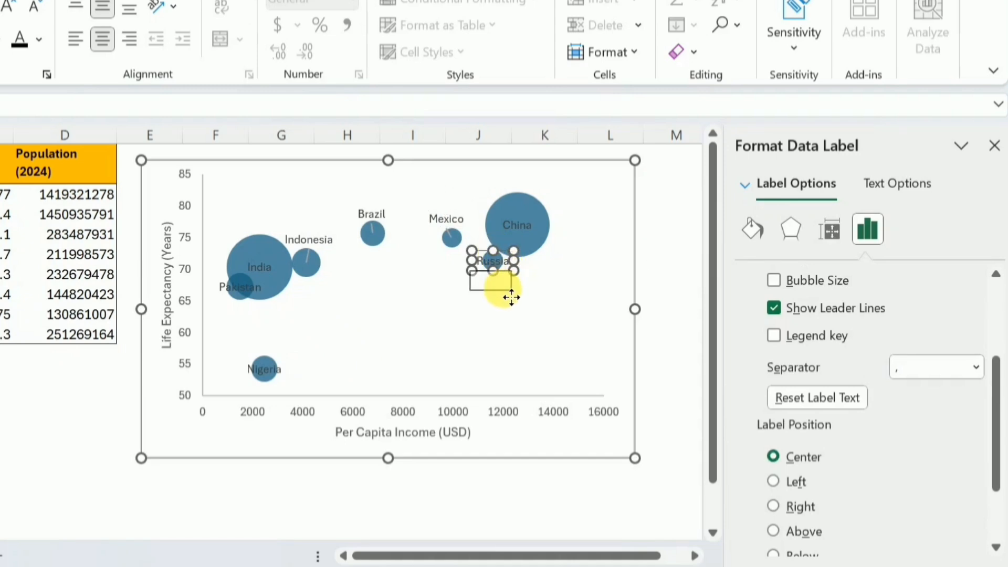
click(254, 288)
drag(254, 297, 255, 321)
click(265, 369)
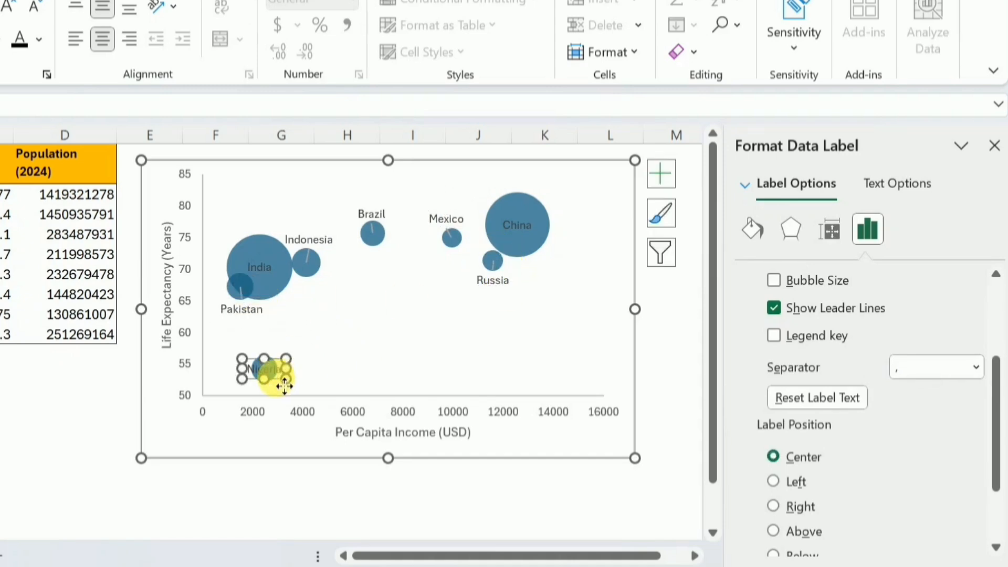
drag(265, 369, 269, 348)
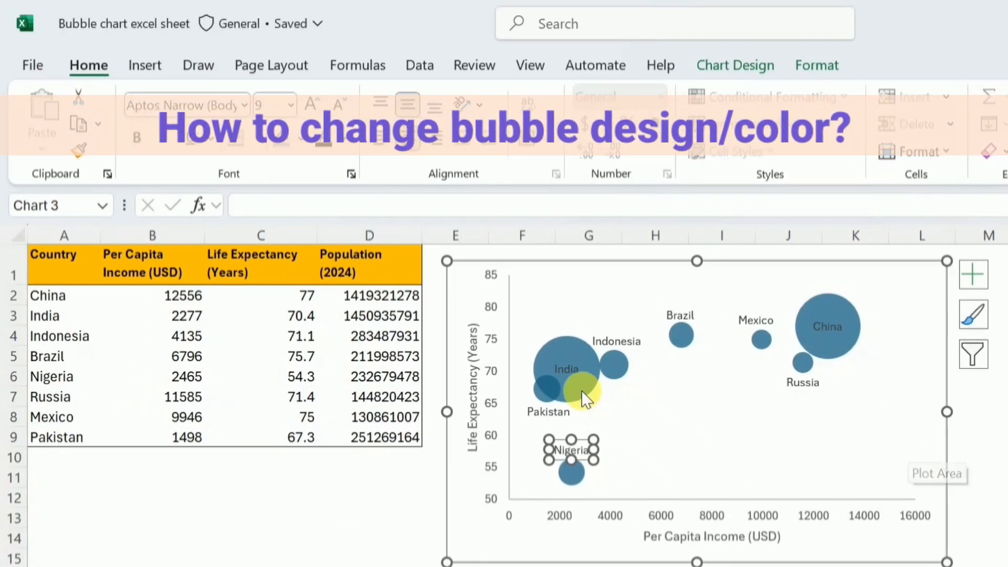
Select only the India bubble and fill it with the orange theme color.
click(586, 383)
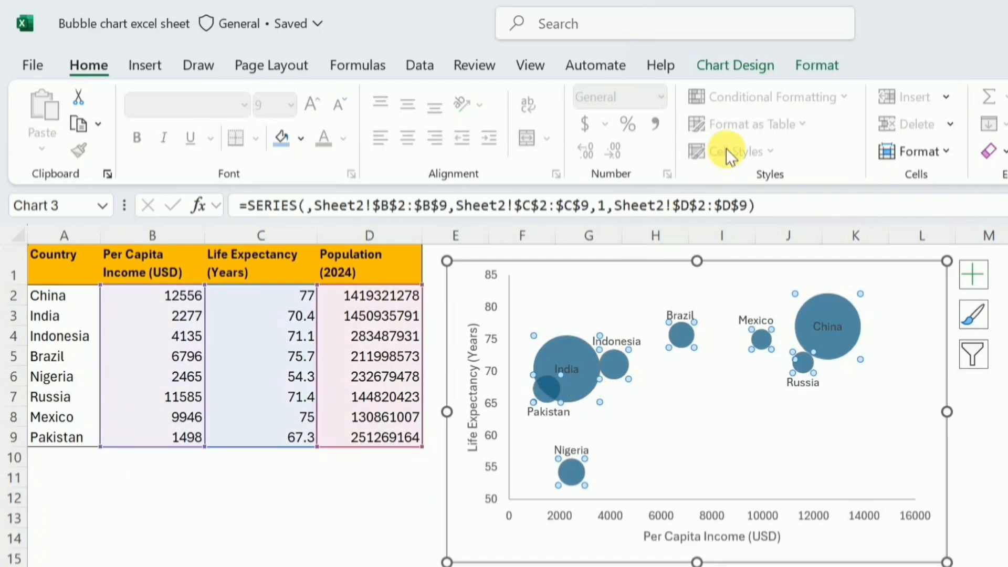
click(742, 68)
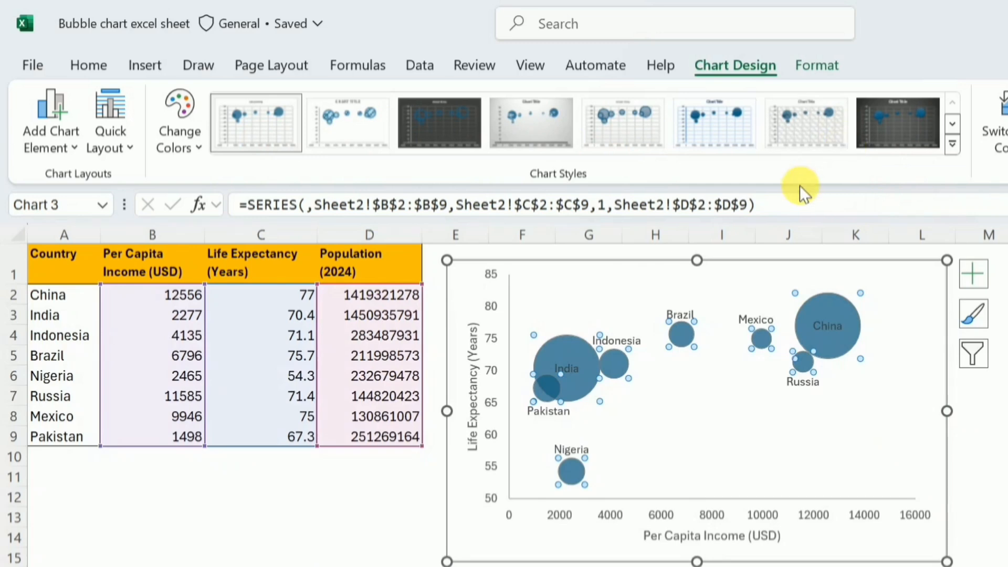
click(574, 349)
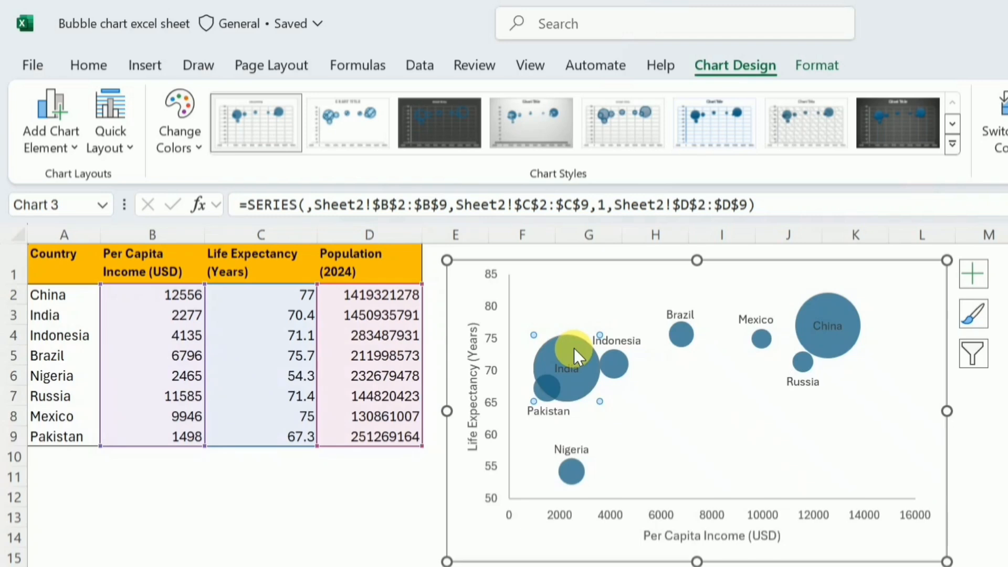
click(816, 69)
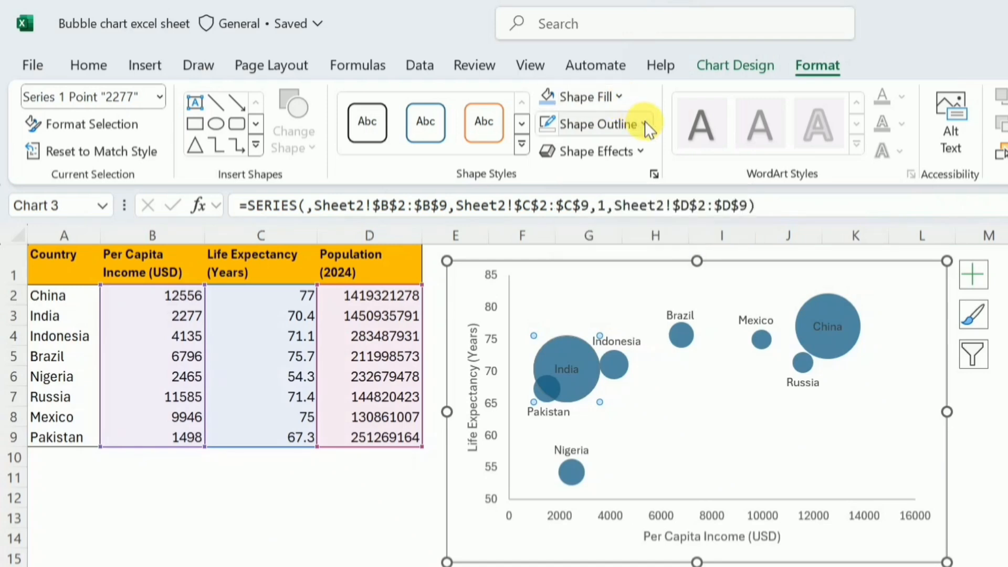
click(620, 97)
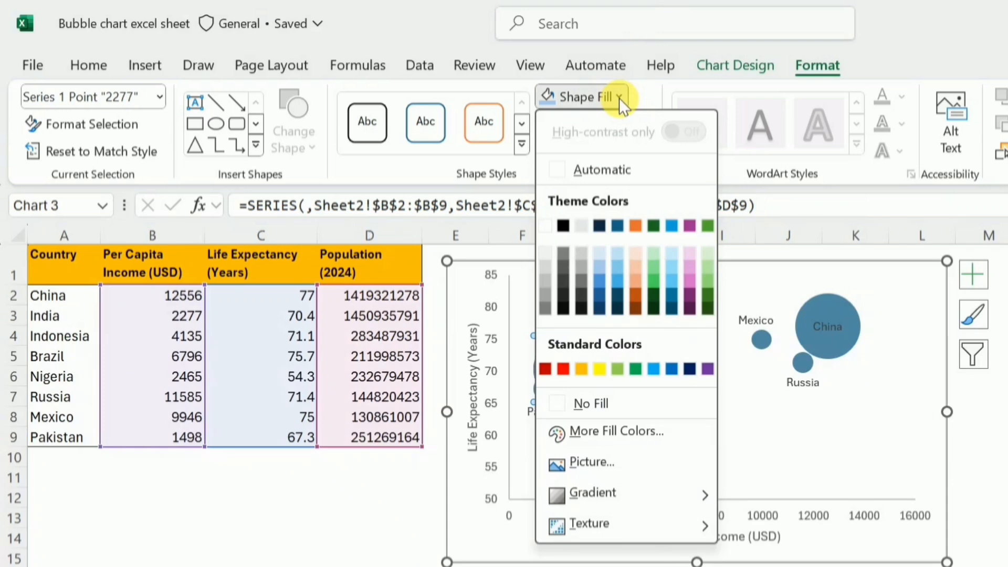
click(636, 225)
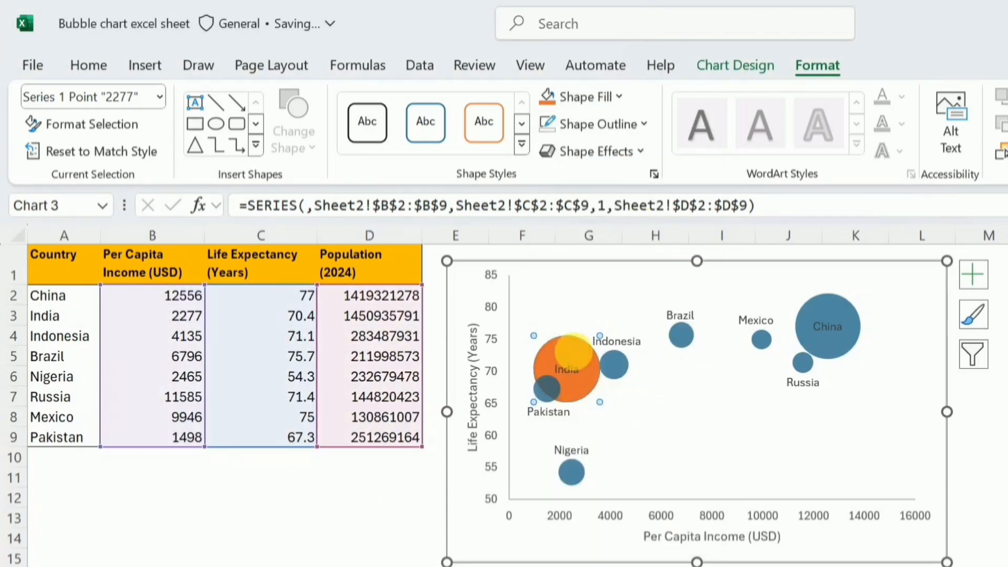
Fill the Indonesia bubble with a light green and the Brazil bubble with a pink theme shade.
click(615, 368)
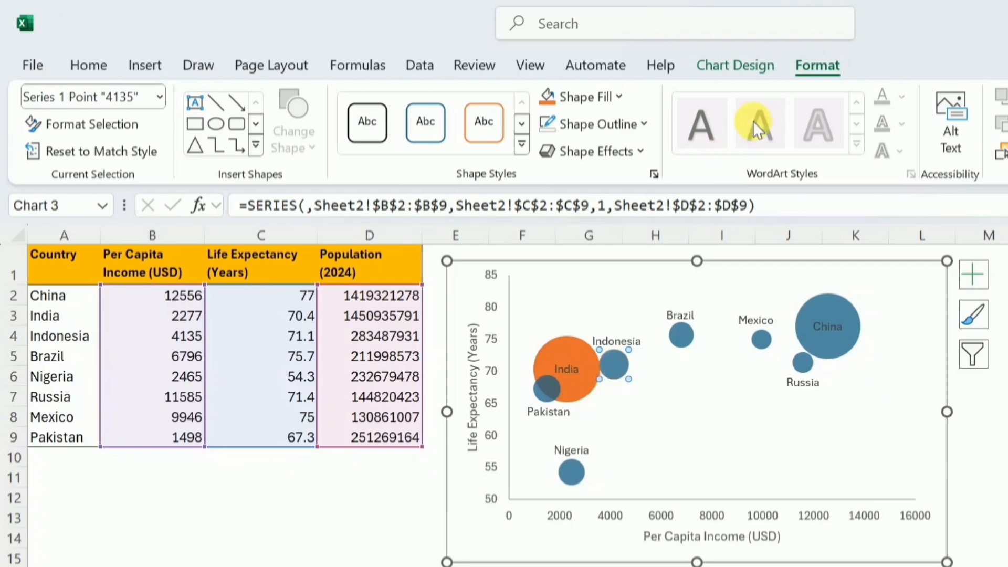
click(615, 99)
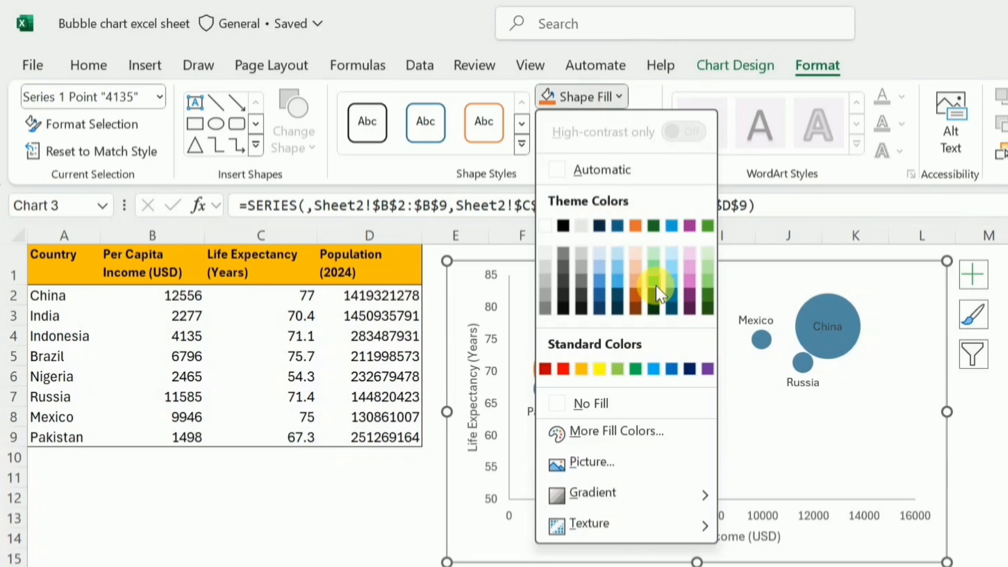
click(657, 285)
click(681, 336)
click(619, 96)
click(690, 282)
Fill the Mexico bubble with light blue and the Russia bubble with dark navy blue.
click(765, 348)
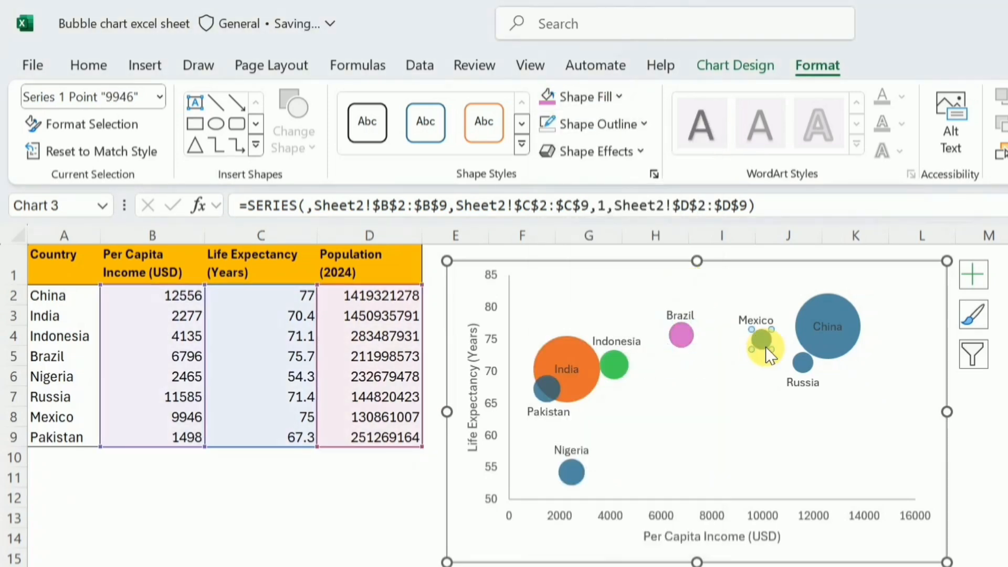
click(619, 97)
click(685, 294)
click(803, 362)
click(619, 97)
Fill the China bubble with the standard red color.
click(820, 328)
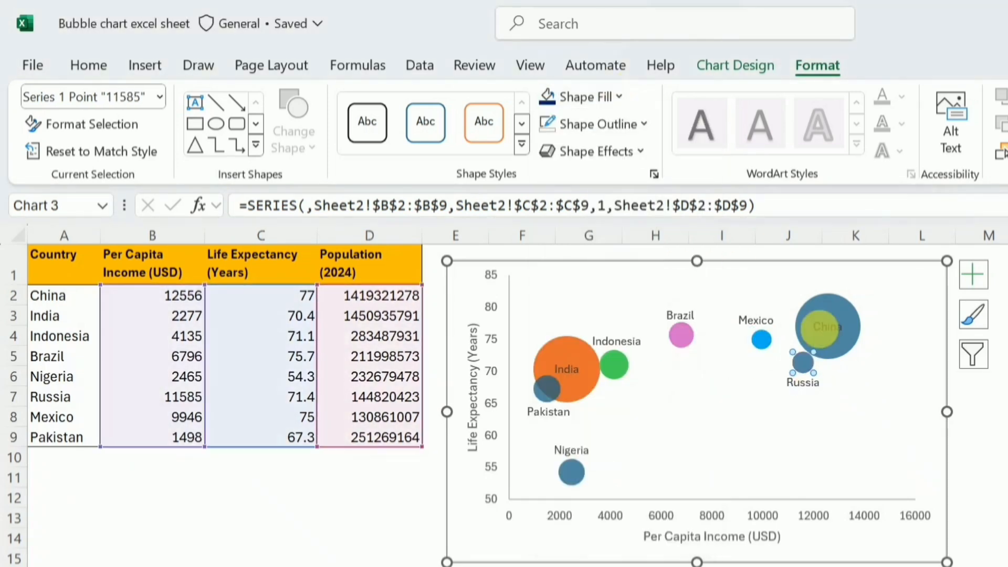
click(820, 330)
click(617, 96)
click(564, 360)
Fill the Pakistan bubble with dark green and the Nigeria bubble with a dark teal-blue shade.
click(549, 389)
click(617, 97)
click(706, 288)
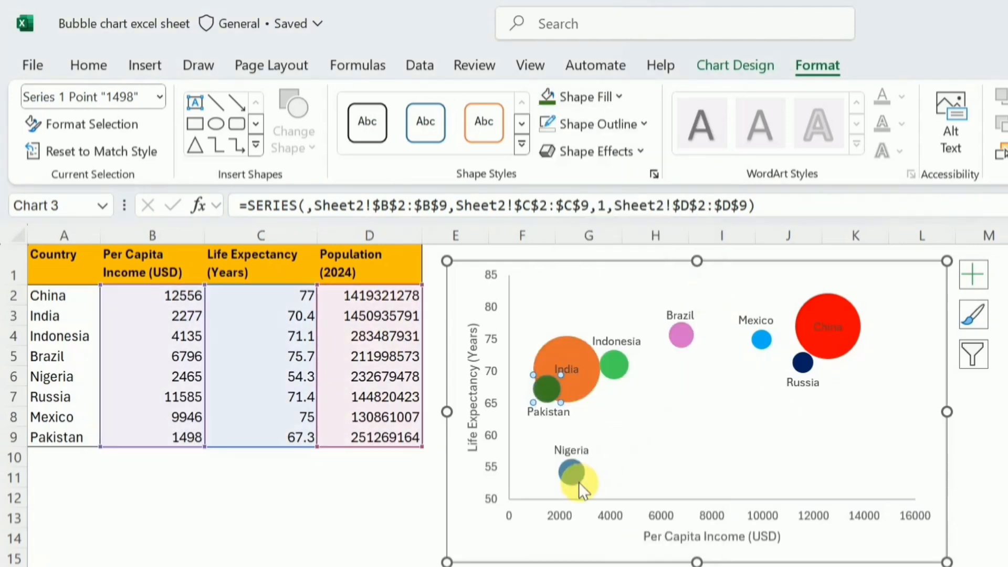
click(579, 482)
click(619, 97)
click(609, 336)
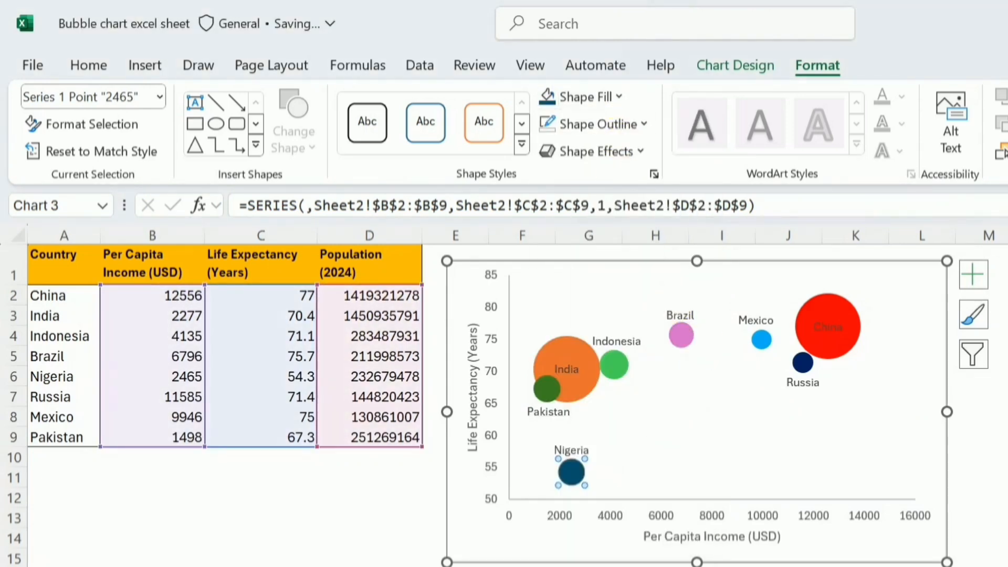
click(861, 549)
Set the major tick marks of the vertical Life Expectancy axis to Outside.
click(735, 66)
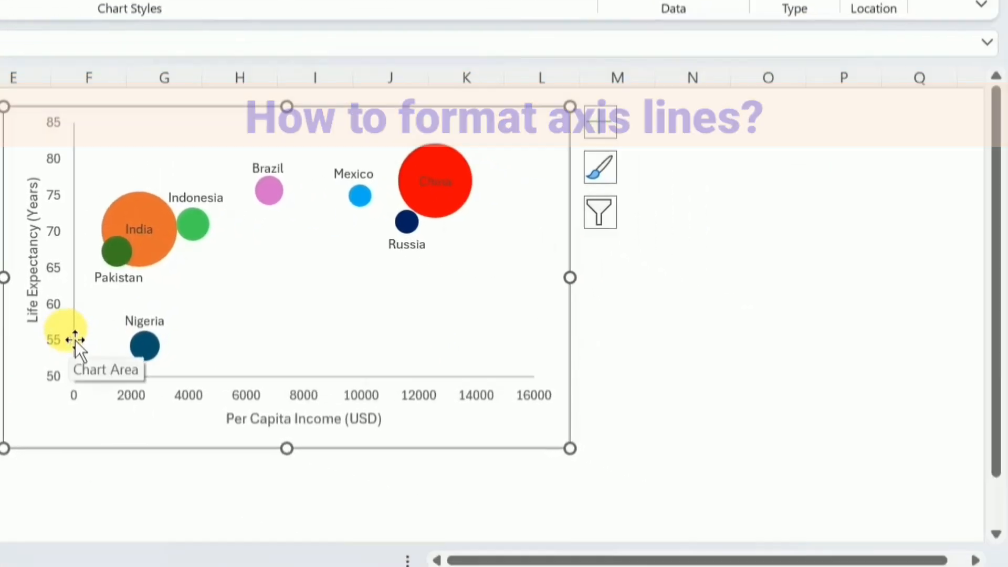
double_click(61, 307)
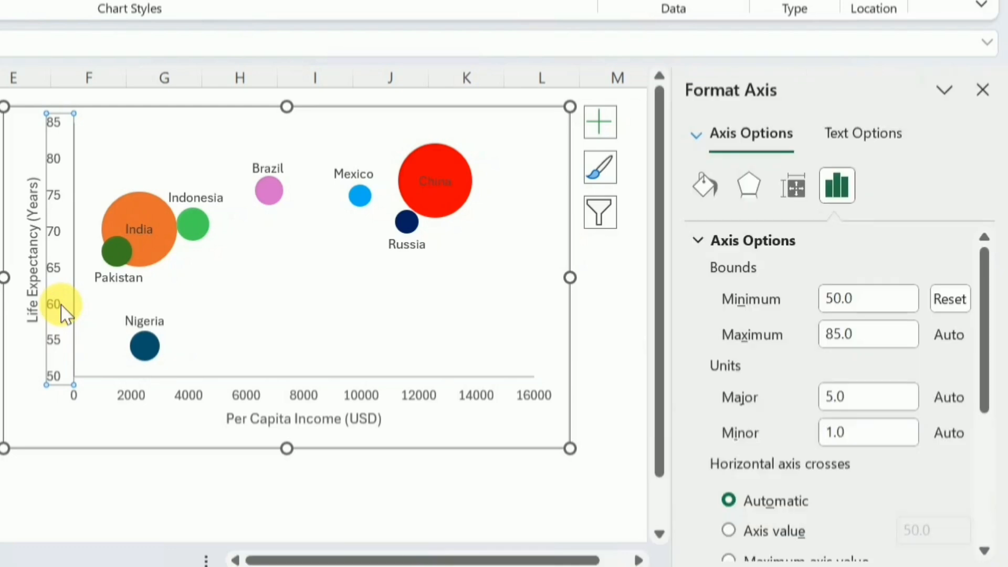
drag(994, 299, 996, 496)
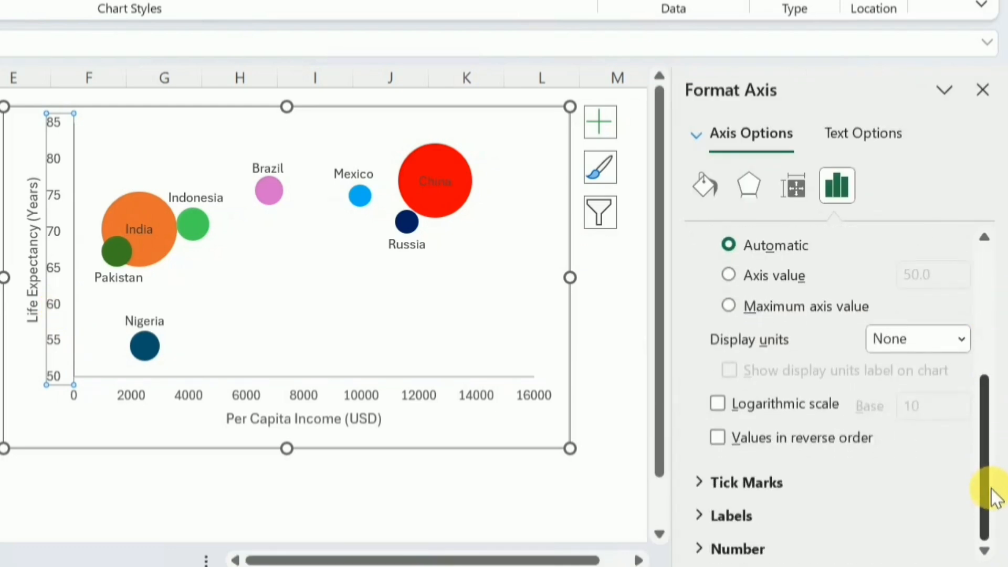
click(703, 483)
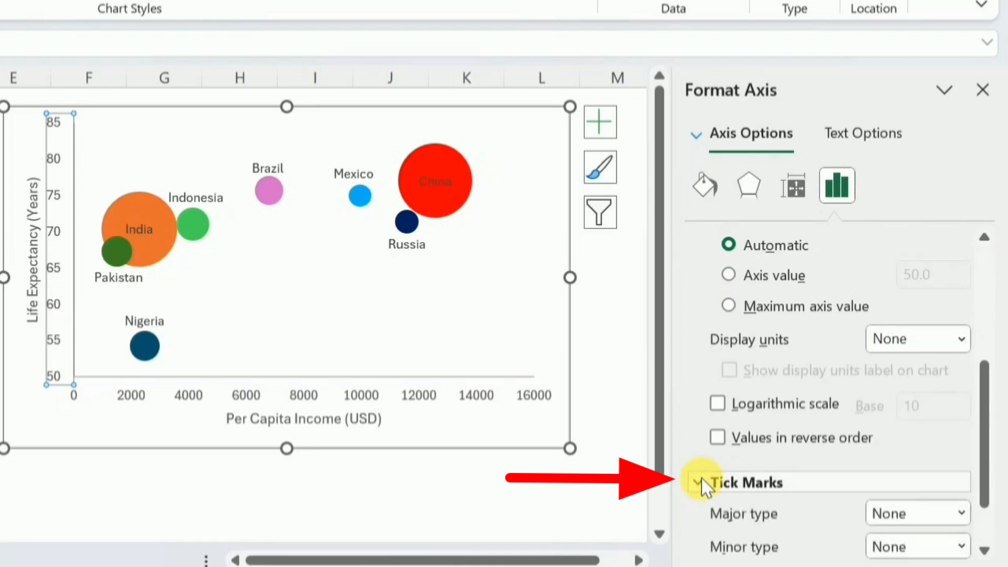
click(961, 515)
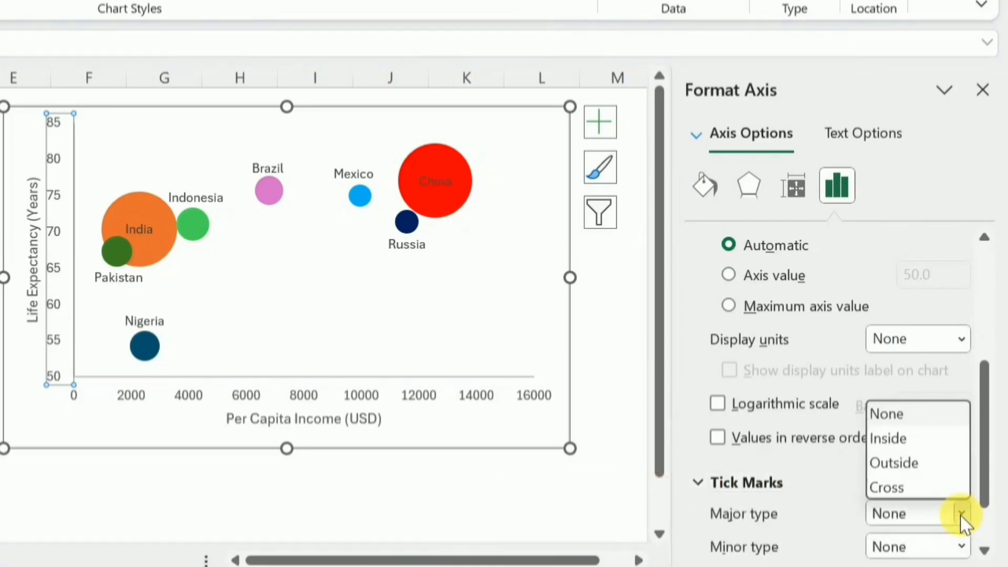
click(927, 464)
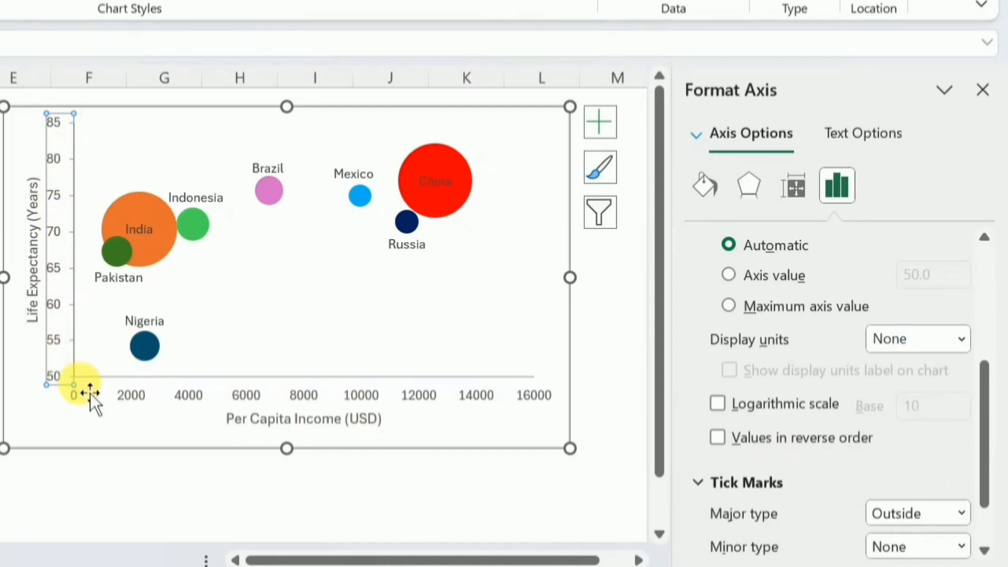
Format the vertical axis line in black with a width of 1.5 pt.
click(702, 189)
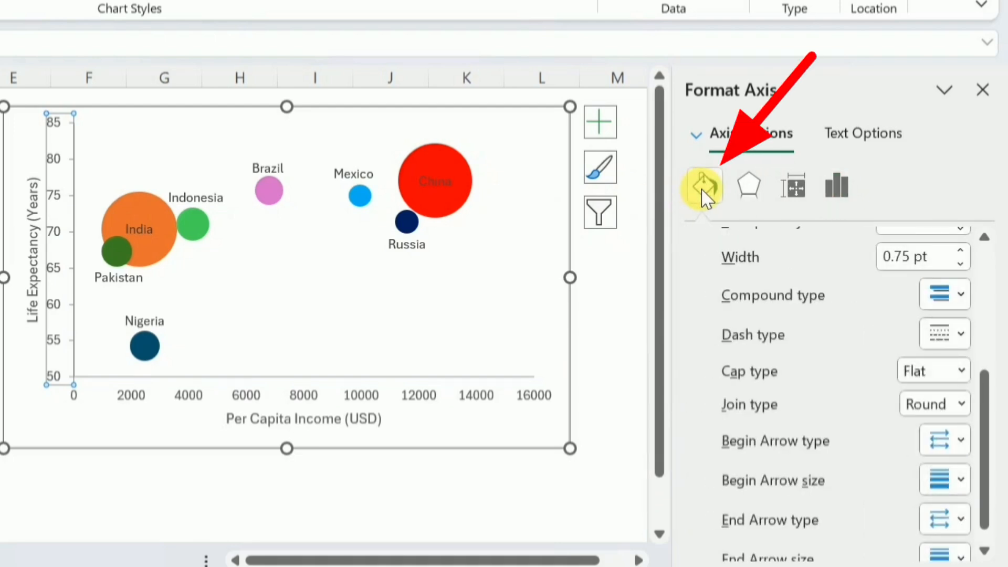
click(986, 247)
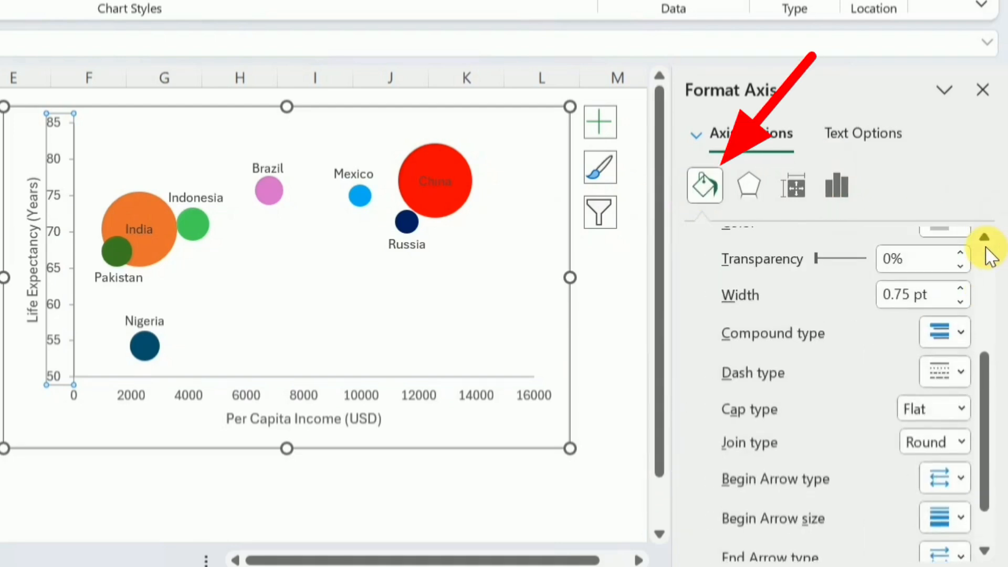
click(986, 246)
click(986, 247)
click(986, 247)
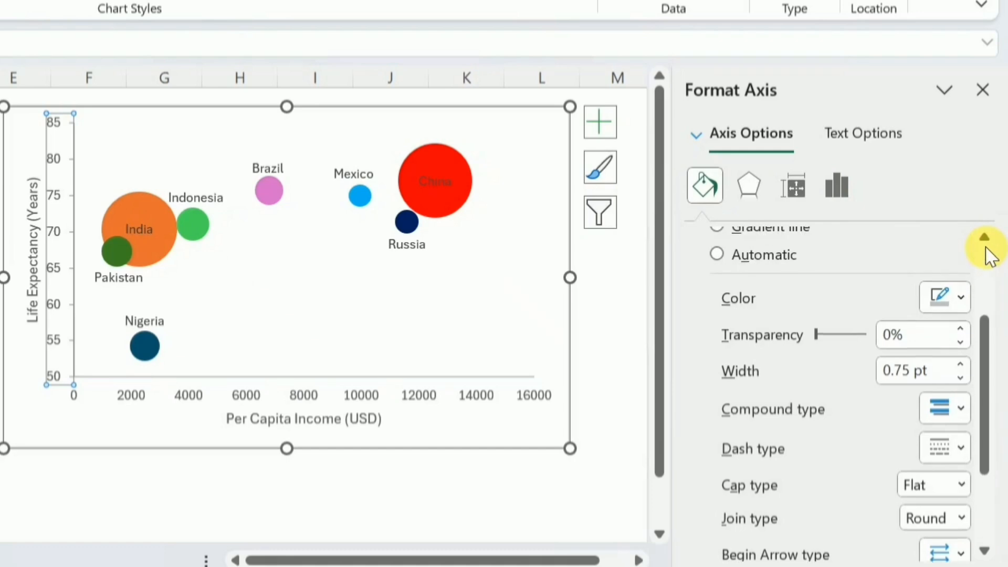
click(959, 297)
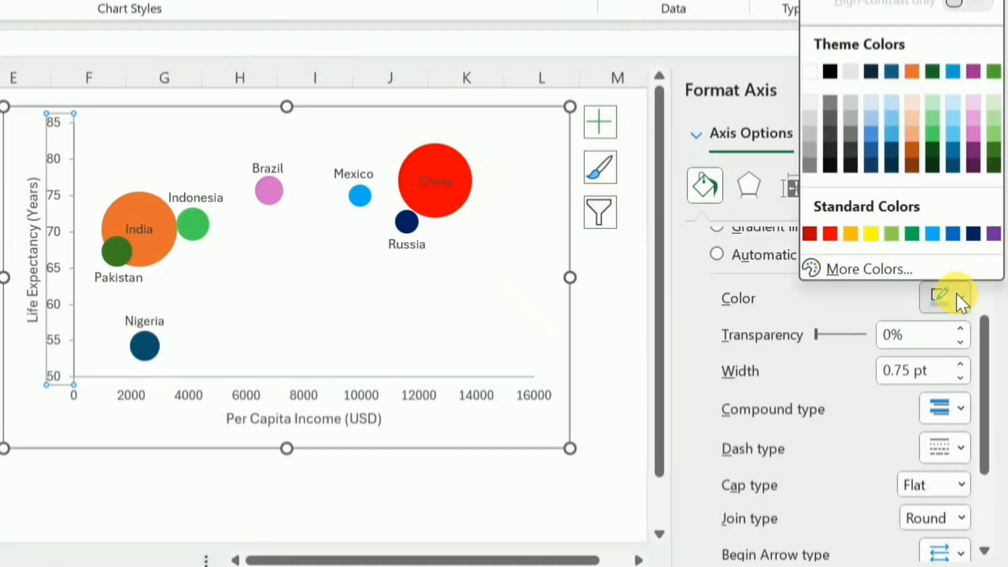
click(831, 72)
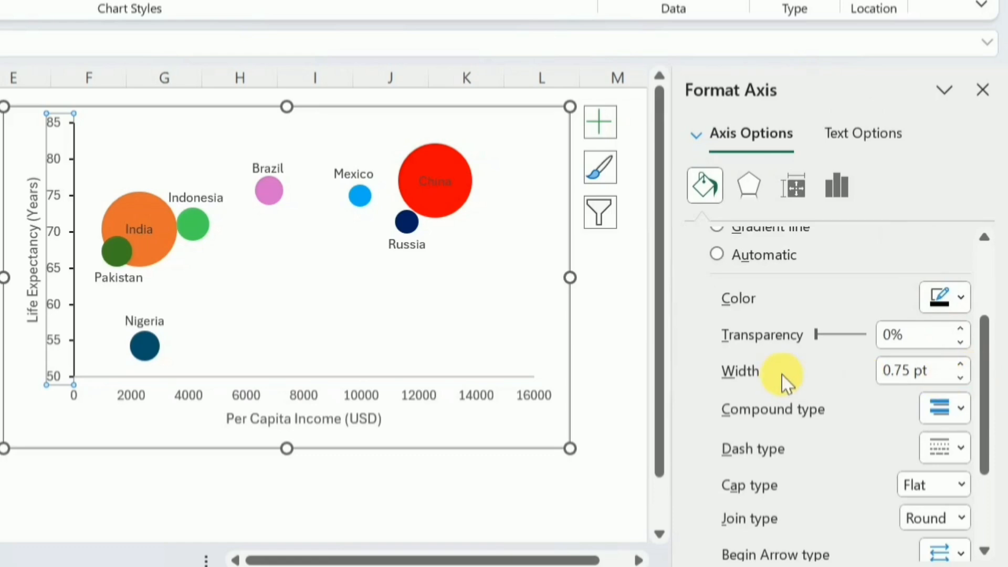
click(957, 361)
click(957, 360)
click(957, 360)
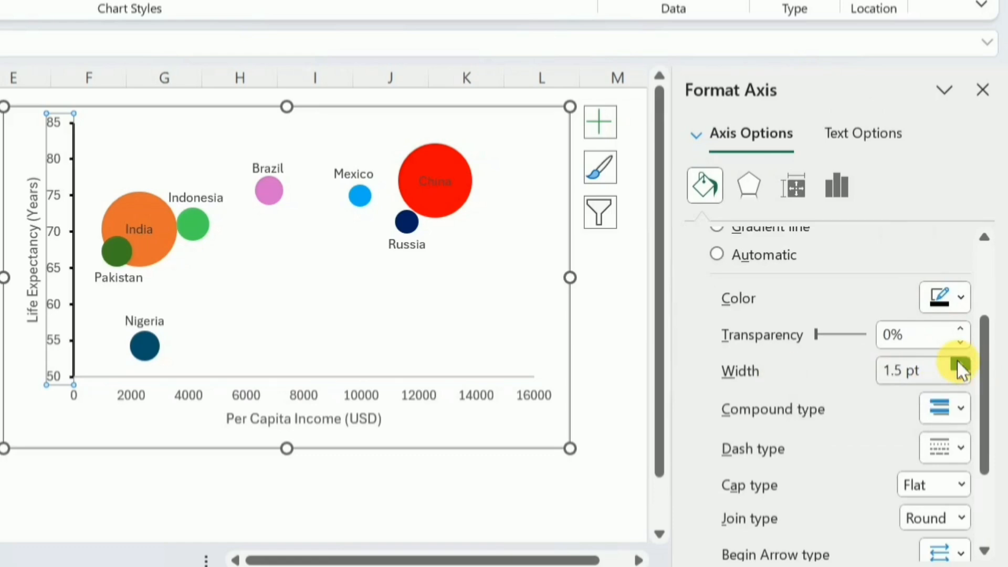
Format the horizontal Per Capita Income axis line with a width of 1.5 pt and a black color.
click(310, 404)
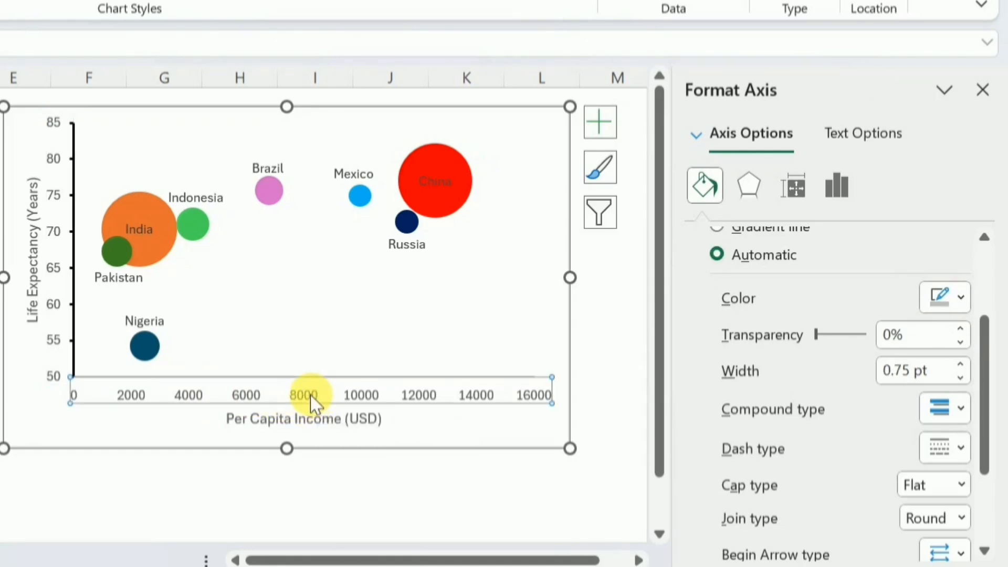
click(960, 364)
click(959, 364)
click(960, 364)
click(960, 297)
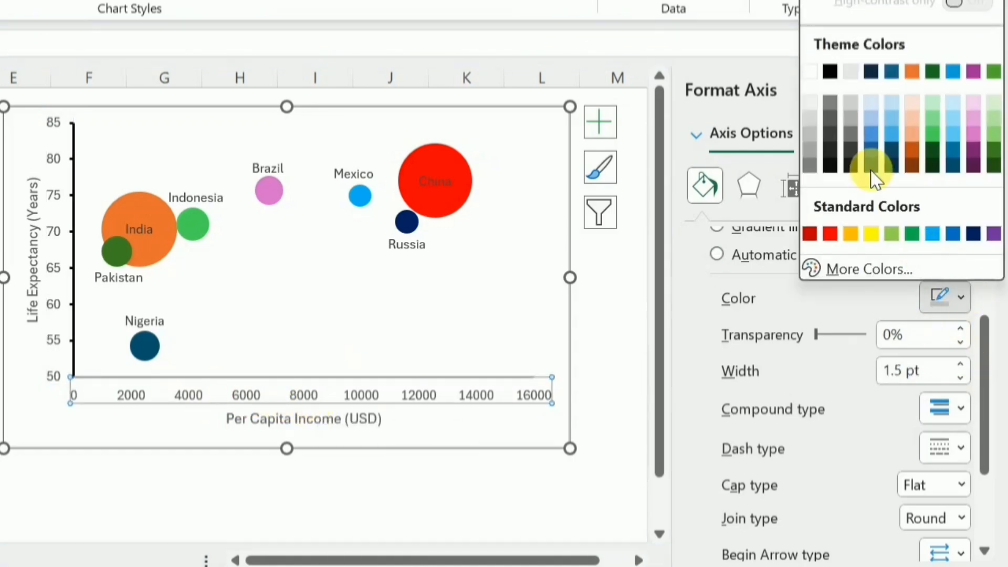
click(871, 169)
Set the major tick marks of the horizontal axis to Outside and close the axis formatting settings.
click(837, 185)
drag(985, 378, 992, 472)
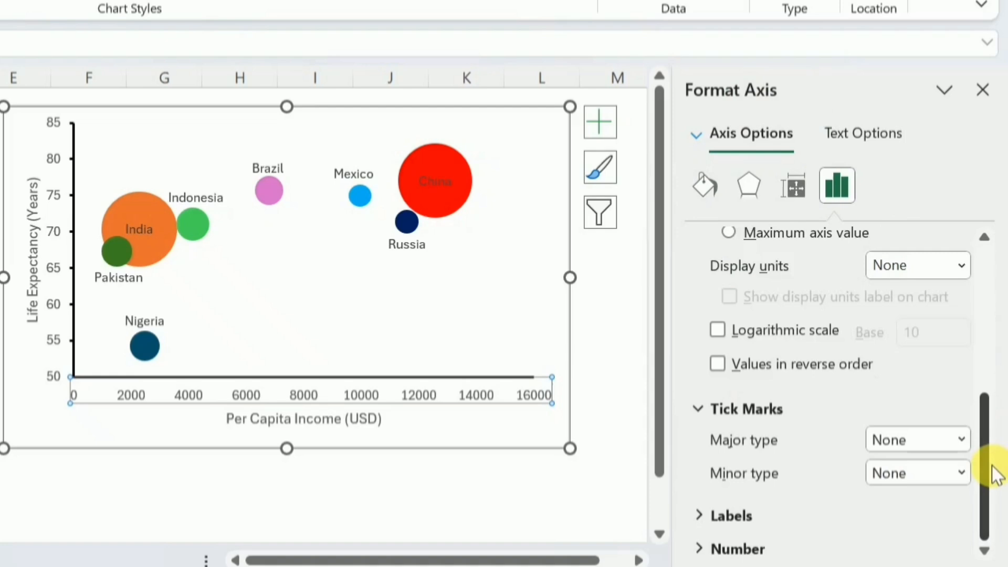
click(961, 441)
click(911, 515)
click(983, 89)
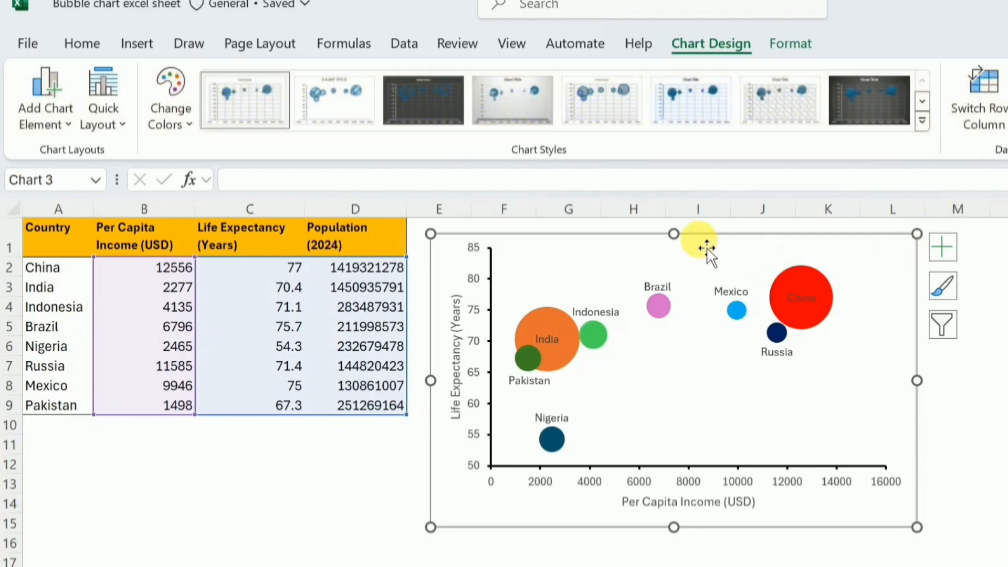
Set all the chart's text to Times New Roman at size 10.
click(82, 44)
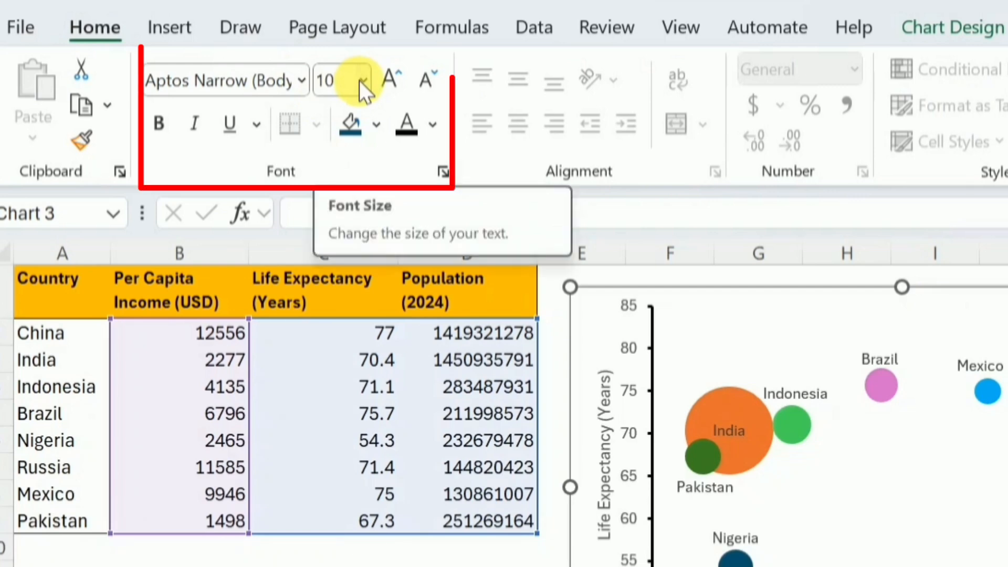
click(361, 81)
click(355, 185)
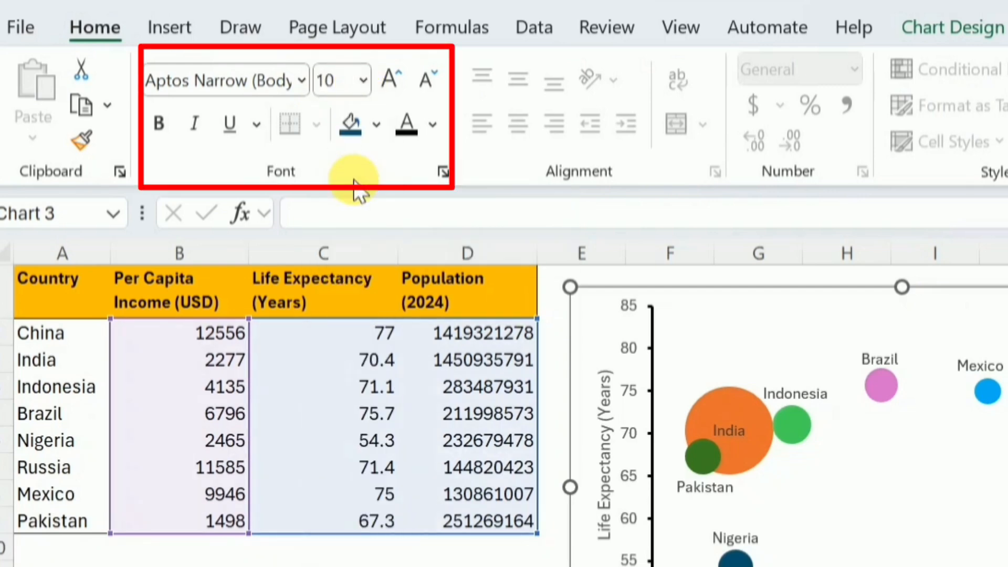
click(301, 80)
click(316, 275)
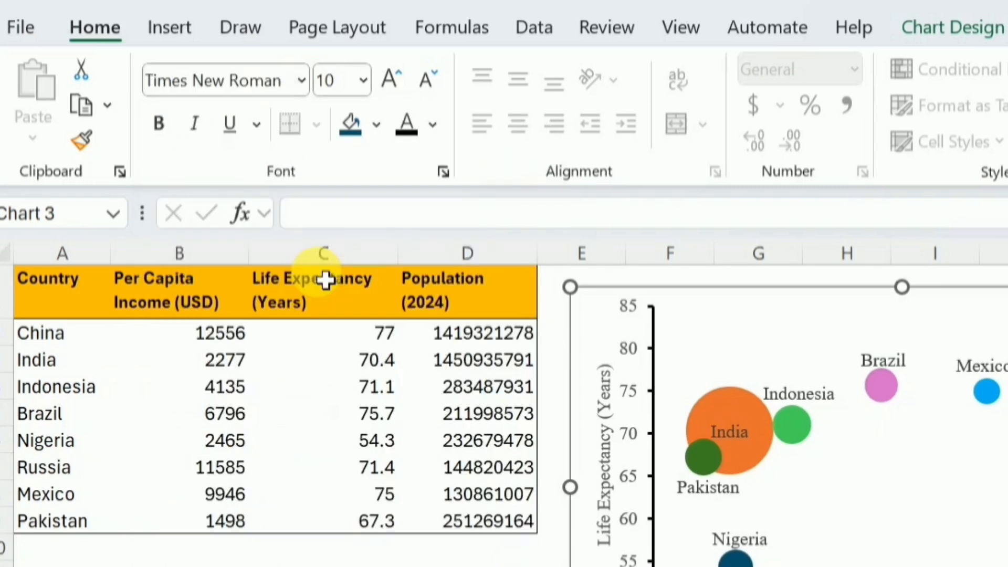
Make the chart's text black and enlarge the chart until it reaches the end of column N.
click(407, 124)
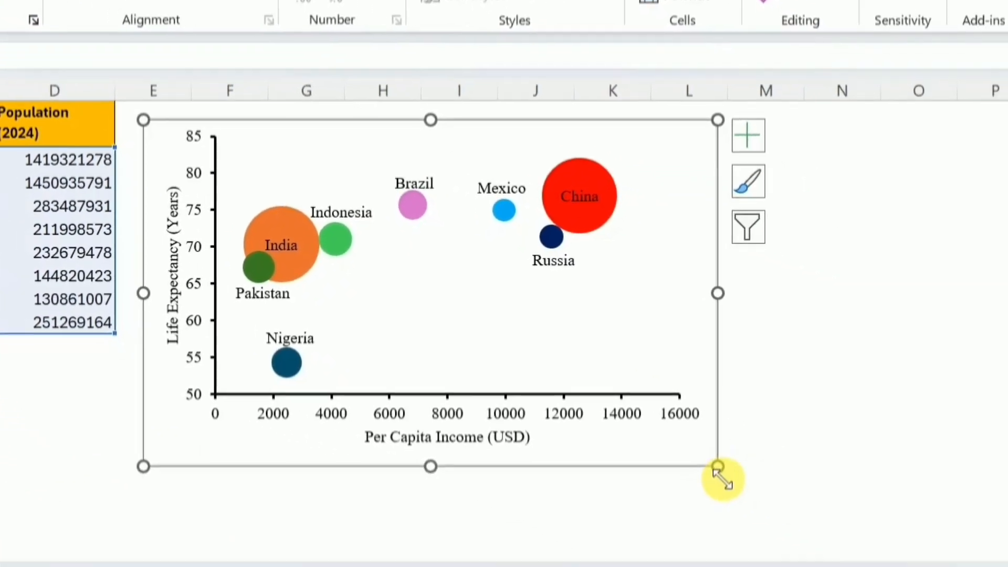
drag(682, 461, 830, 513)
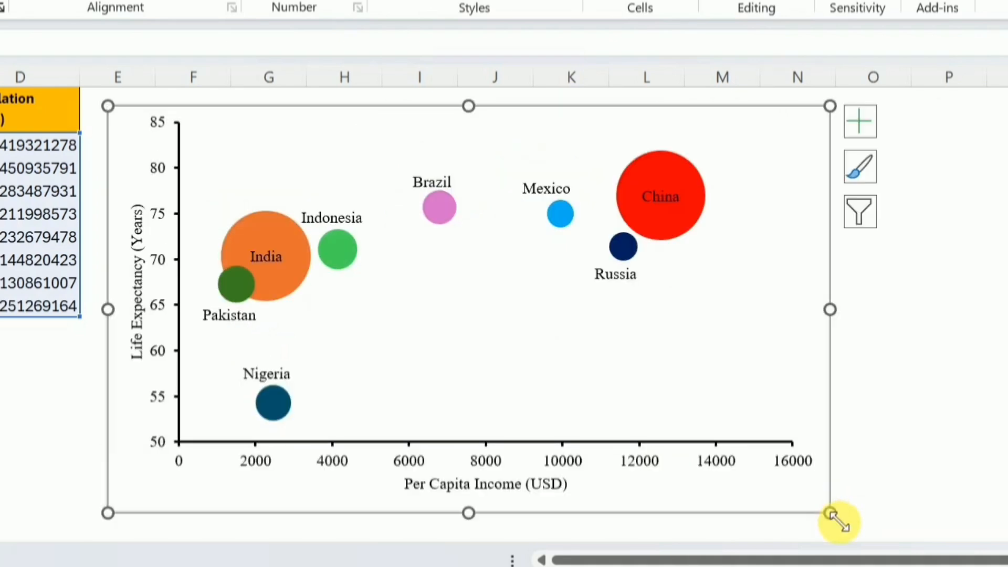